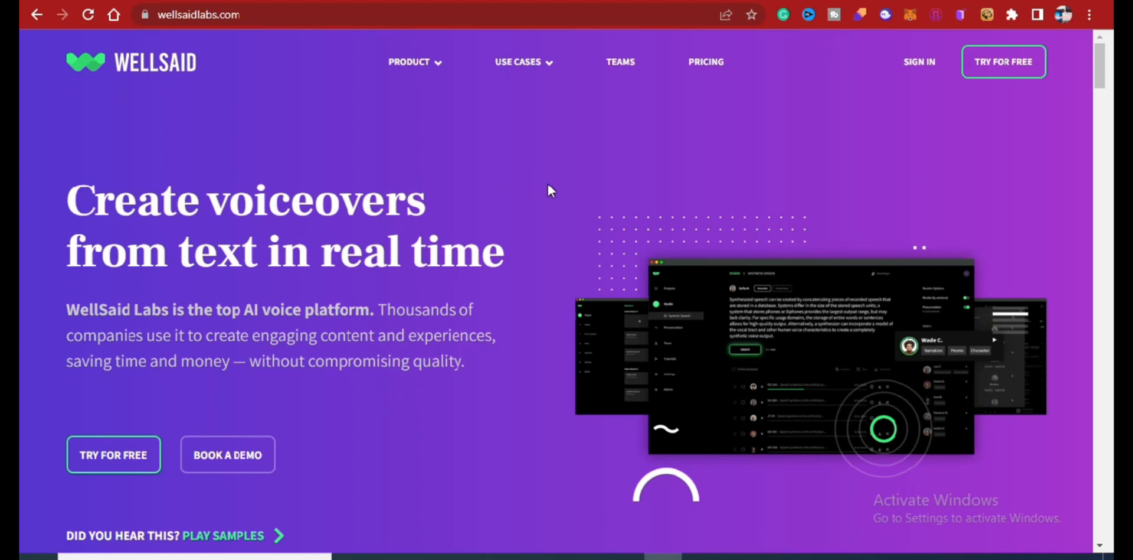
Step: Look over the WellSaid homepage's introduction and its section of companies that trust the platform
{"action": "scroll", "coordinate": [549, 186], "scroll_direction": "down", "scroll_amount": 8}
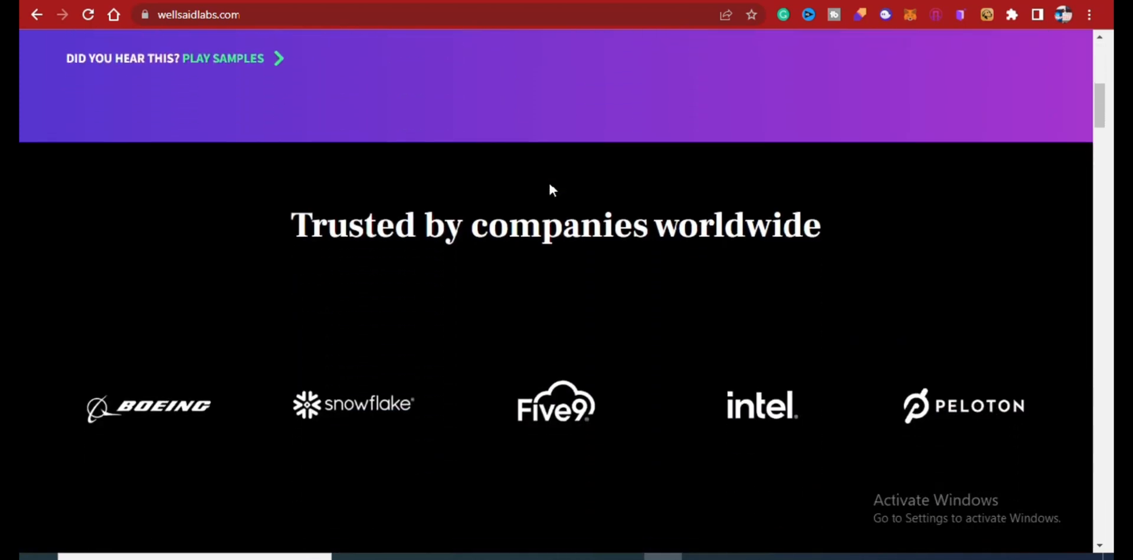
{"action": "scroll", "coordinate": [550, 185], "scroll_direction": "down", "scroll_amount": 4}
{"action": "scroll", "coordinate": [550, 185], "scroll_direction": "up", "scroll_amount": 3}
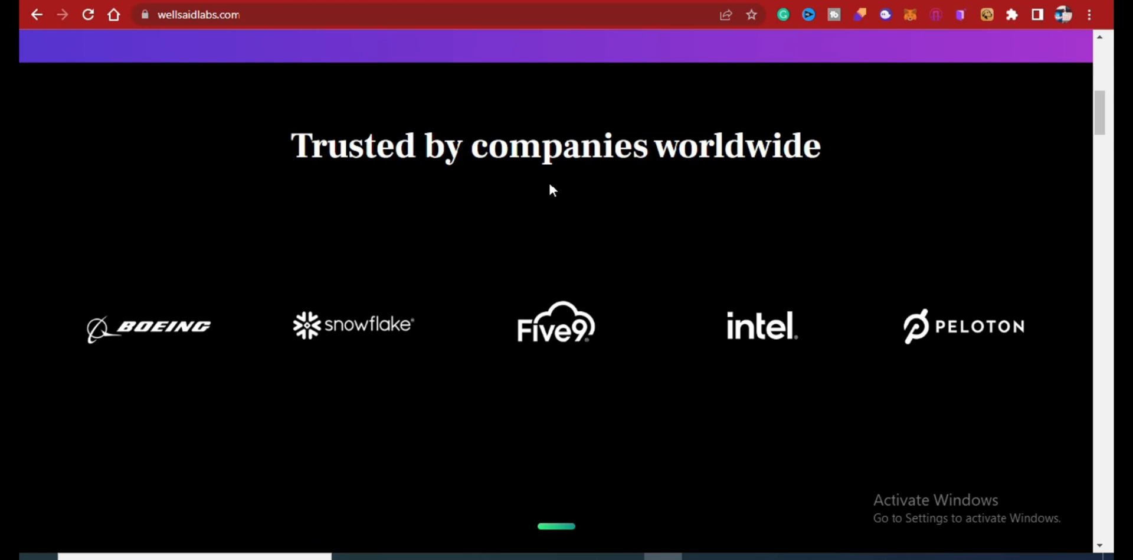
{"action": "scroll", "coordinate": [543, 186], "scroll_direction": "down", "scroll_amount": 1}
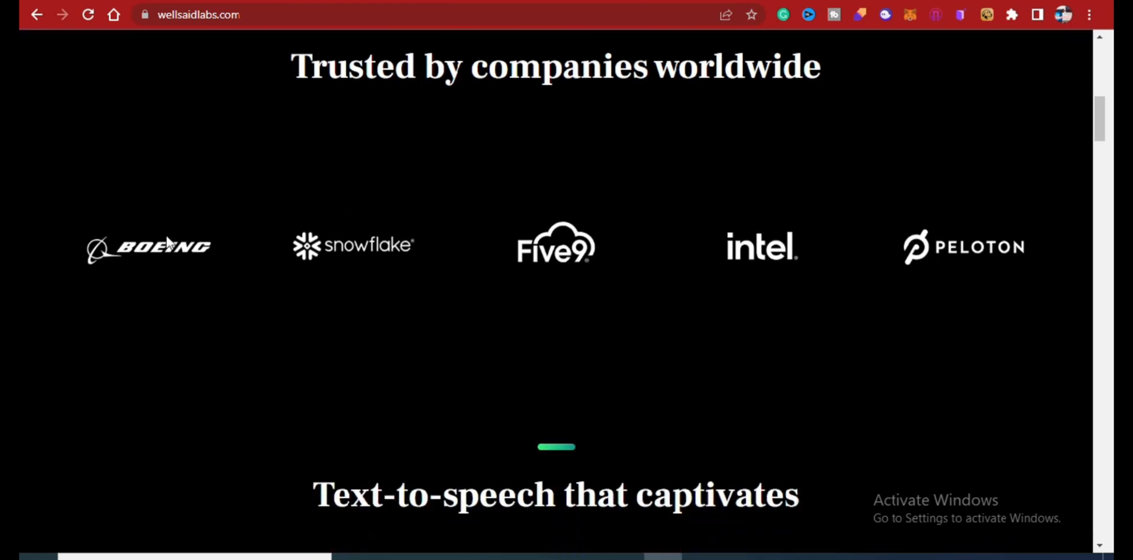
{"action": "scroll", "coordinate": [491, 183], "scroll_direction": "up", "scroll_amount": 1}
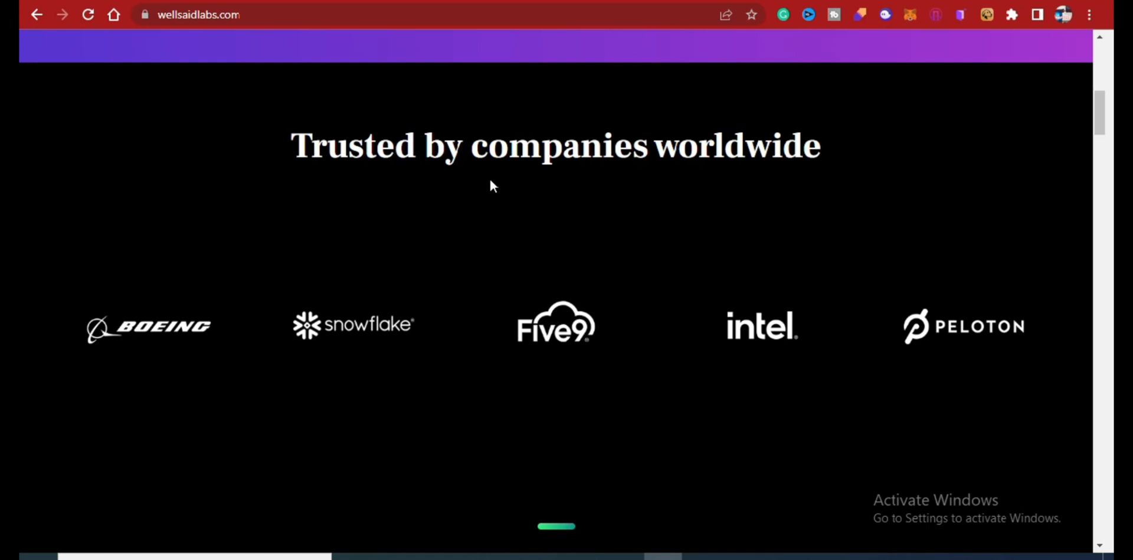
{"action": "scroll", "coordinate": [491, 181], "scroll_direction": "down", "scroll_amount": 1}
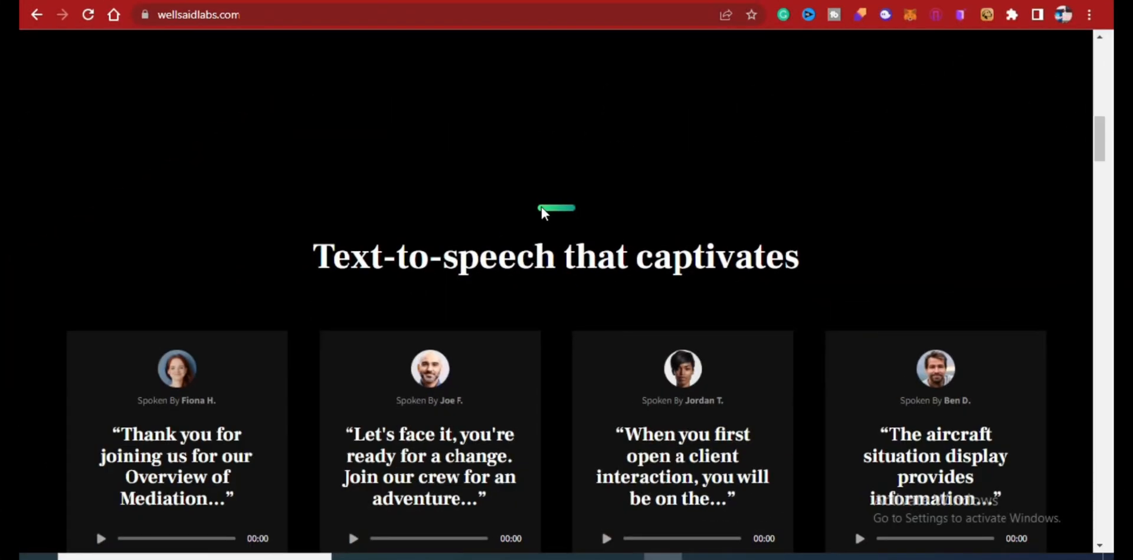
Step: Listen to the first three voice samples in the "Text-to-speech that captivates" section, stopping the third one
{"action": "scroll", "coordinate": [542, 210], "scroll_direction": "down", "scroll_amount": 2}
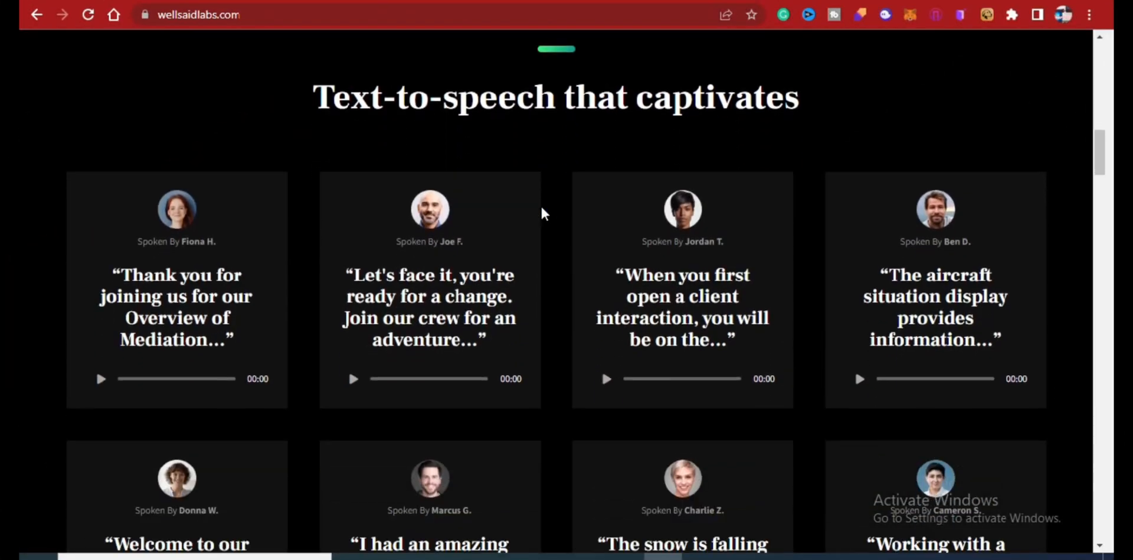
{"action": "scroll", "coordinate": [408, 149], "scroll_direction": "down", "scroll_amount": 1}
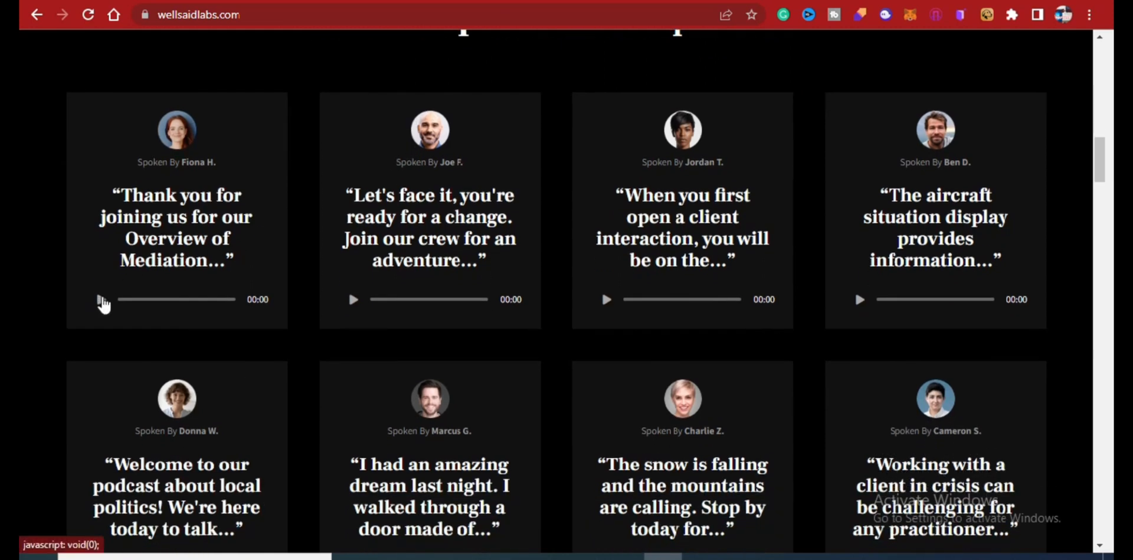
{"action": "left_click", "coordinate": [101, 300]}
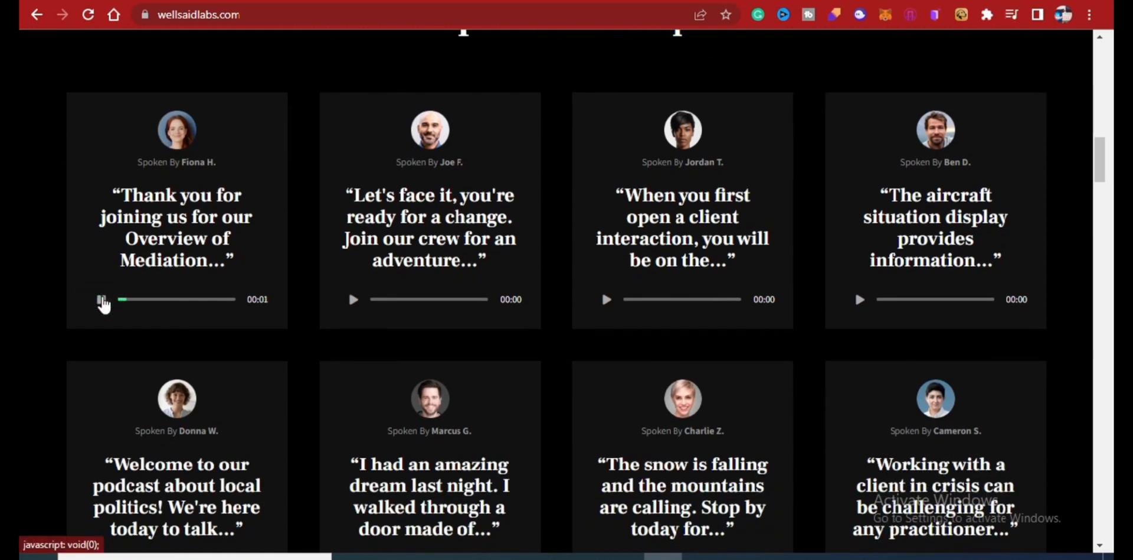
{"action": "left_click", "coordinate": [101, 300]}
{"action": "left_click", "coordinate": [352, 300]}
{"action": "left_click", "coordinate": [606, 299]}
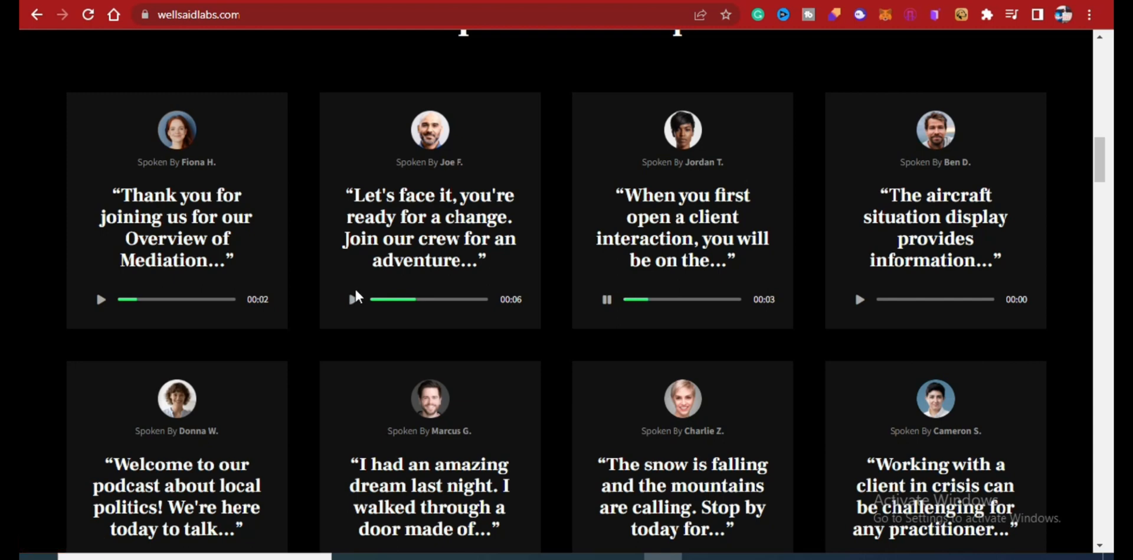
{"action": "left_click", "coordinate": [604, 299]}
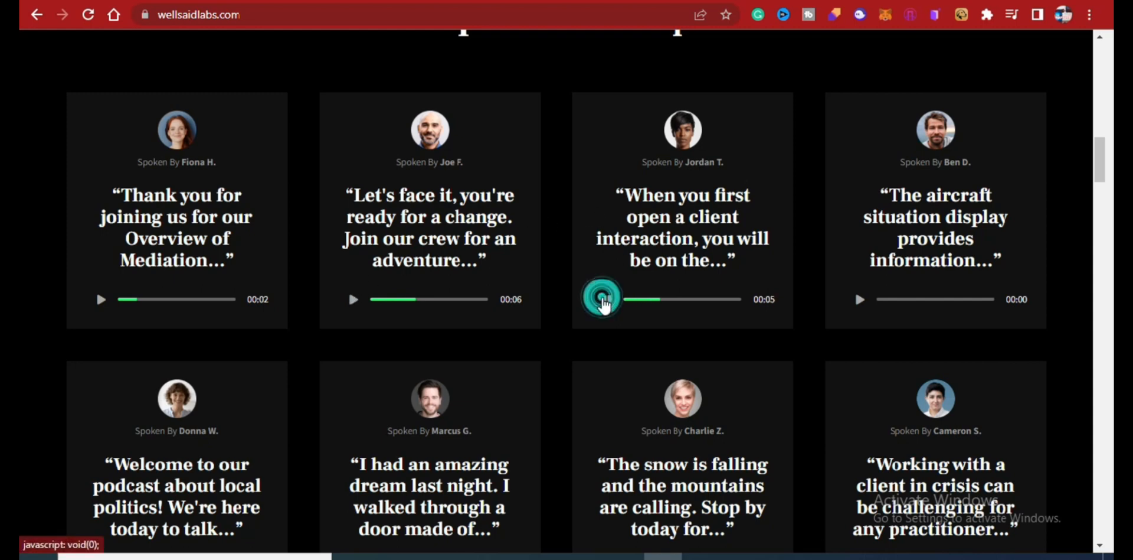
Step: Examine the homepage's remaining voice samples, collaboration features and customer testimonials, and return to the start of the page
{"action": "scroll", "coordinate": [602, 299], "scroll_direction": "down", "scroll_amount": 4}
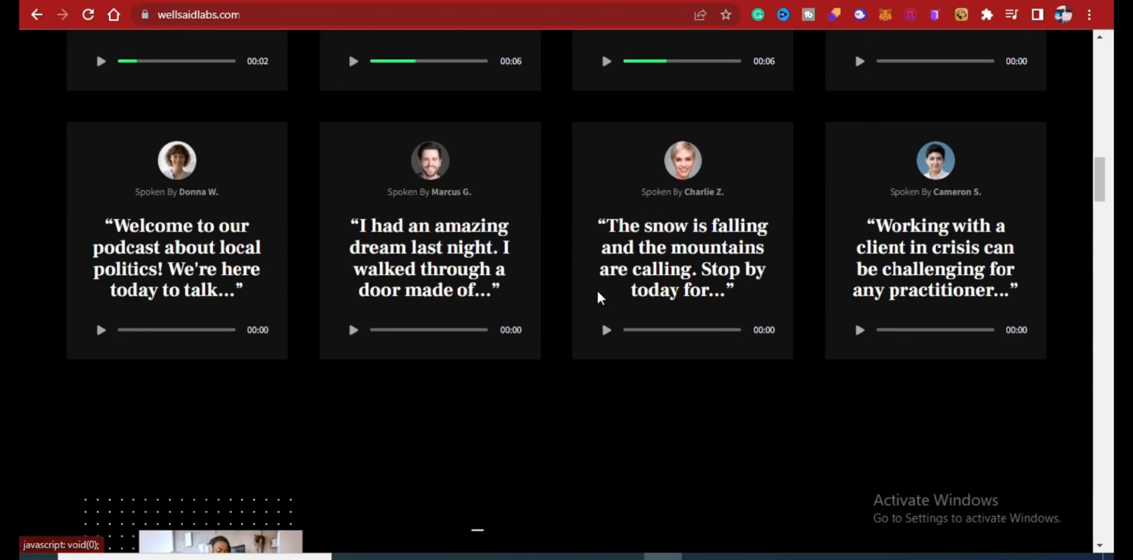
{"action": "scroll", "coordinate": [596, 290], "scroll_direction": "down", "scroll_amount": 5}
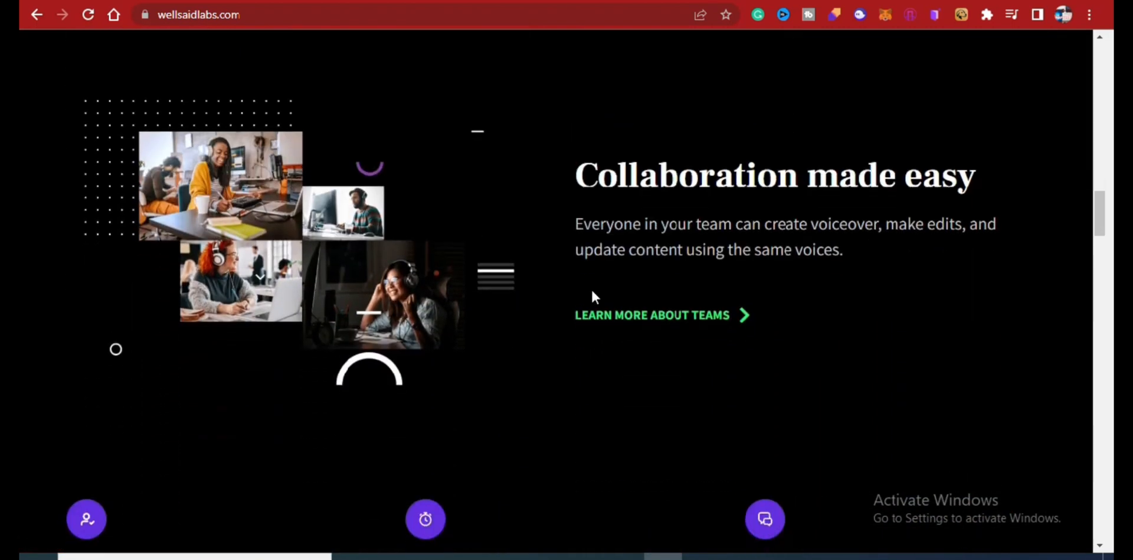
{"action": "scroll", "coordinate": [593, 291], "scroll_direction": "down", "scroll_amount": 8}
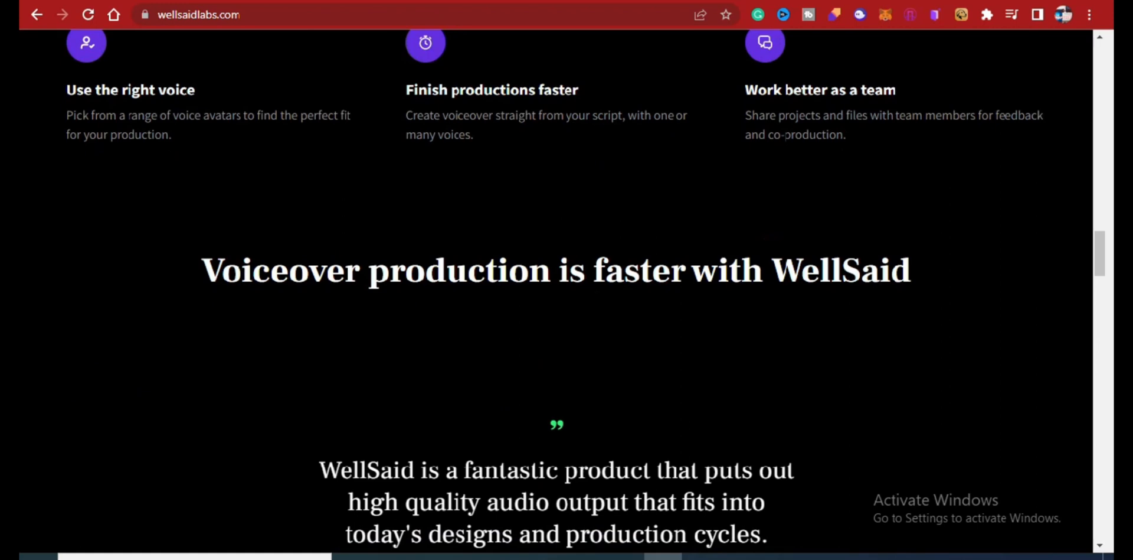
{"action": "scroll", "coordinate": [592, 291], "scroll_direction": "down", "scroll_amount": 1}
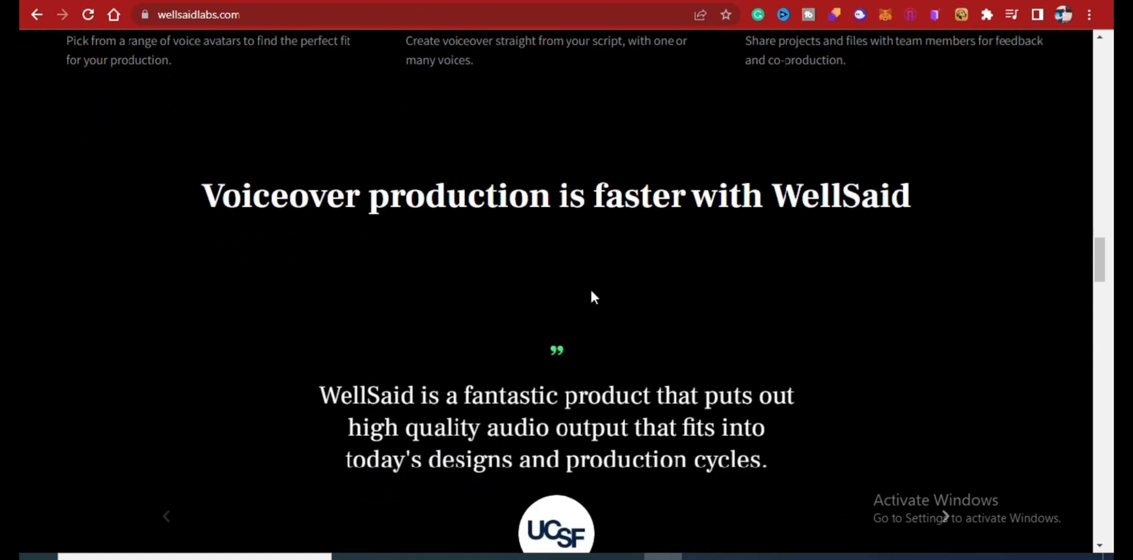
{"action": "scroll", "coordinate": [591, 291], "scroll_direction": "down", "scroll_amount": 5}
{"action": "scroll", "coordinate": [591, 287], "scroll_direction": "down", "scroll_amount": 1}
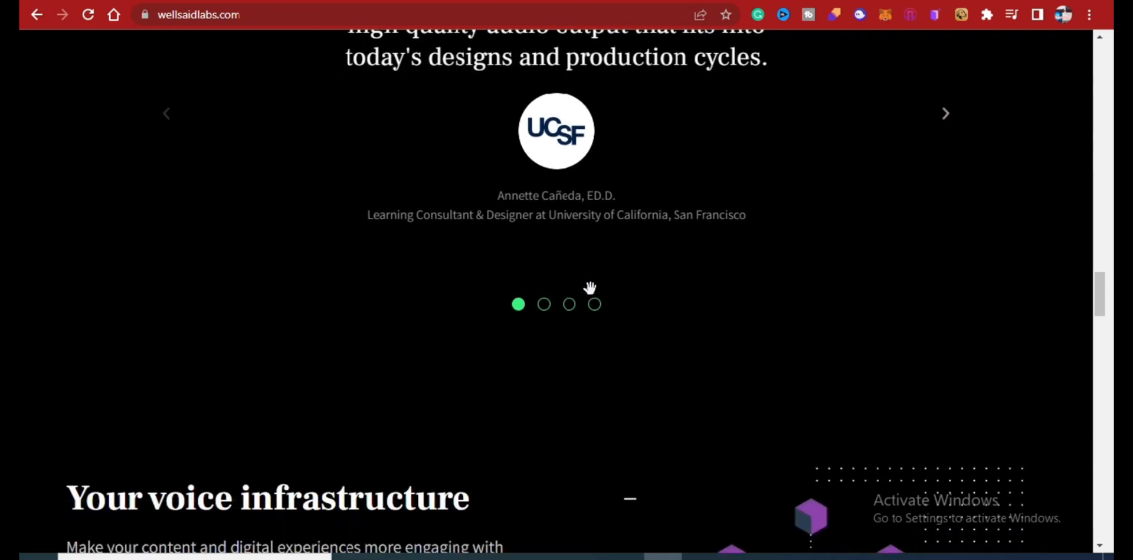
{"action": "scroll", "coordinate": [591, 290], "scroll_direction": "up", "scroll_amount": 19}
{"action": "scroll", "coordinate": [588, 289], "scroll_direction": "up", "scroll_amount": 15}
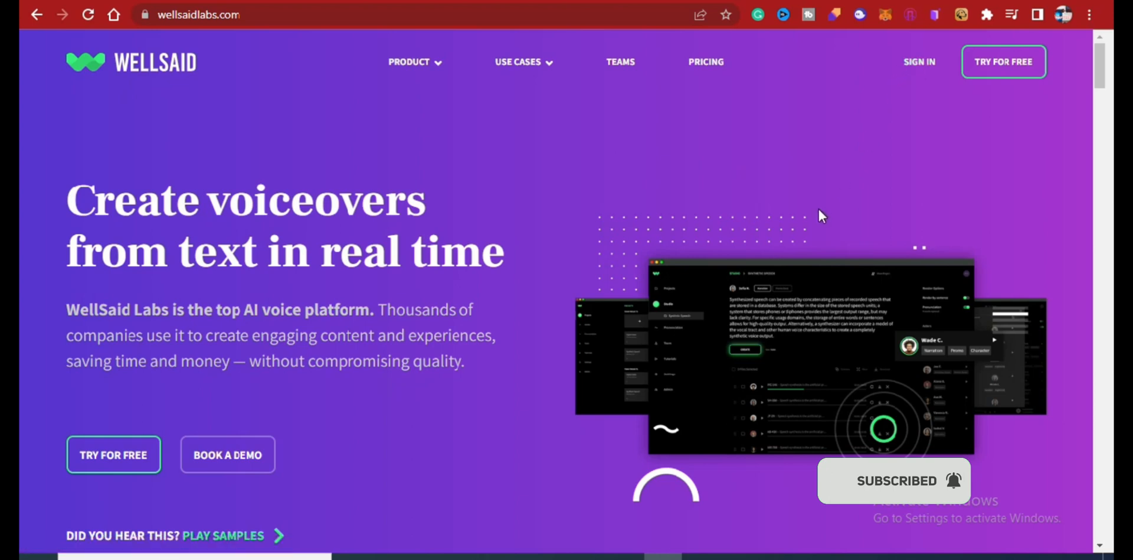
{"action": "scroll", "coordinate": [818, 207], "scroll_direction": "down", "scroll_amount": 1}
{"action": "scroll", "coordinate": [819, 213], "scroll_direction": "up", "scroll_amount": 1}
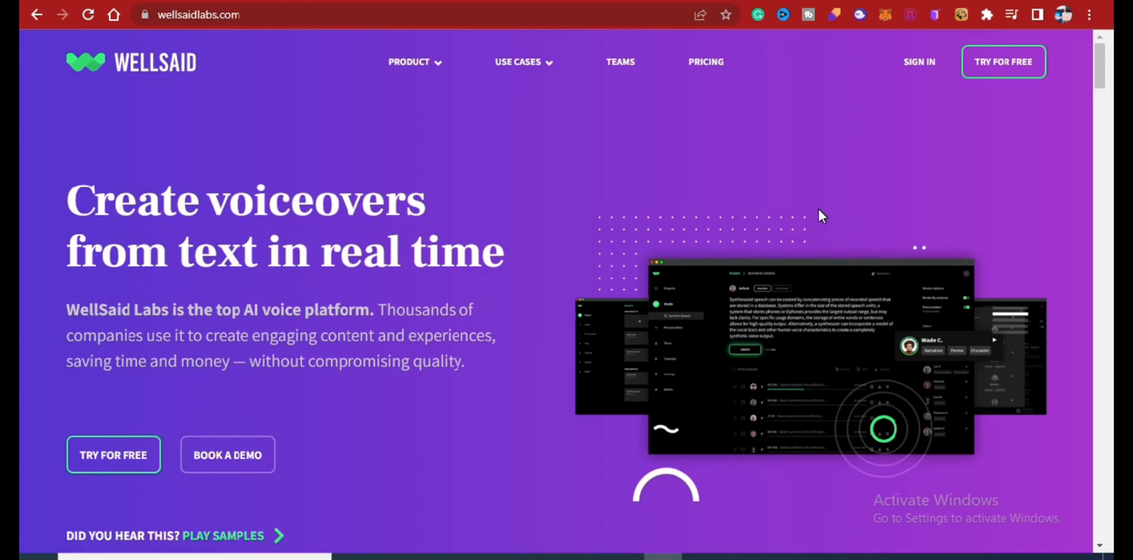
Step: Sign in to WellSaid Studio and create a new project named "my project1" without a client name
{"action": "left_click", "coordinate": [919, 62]}
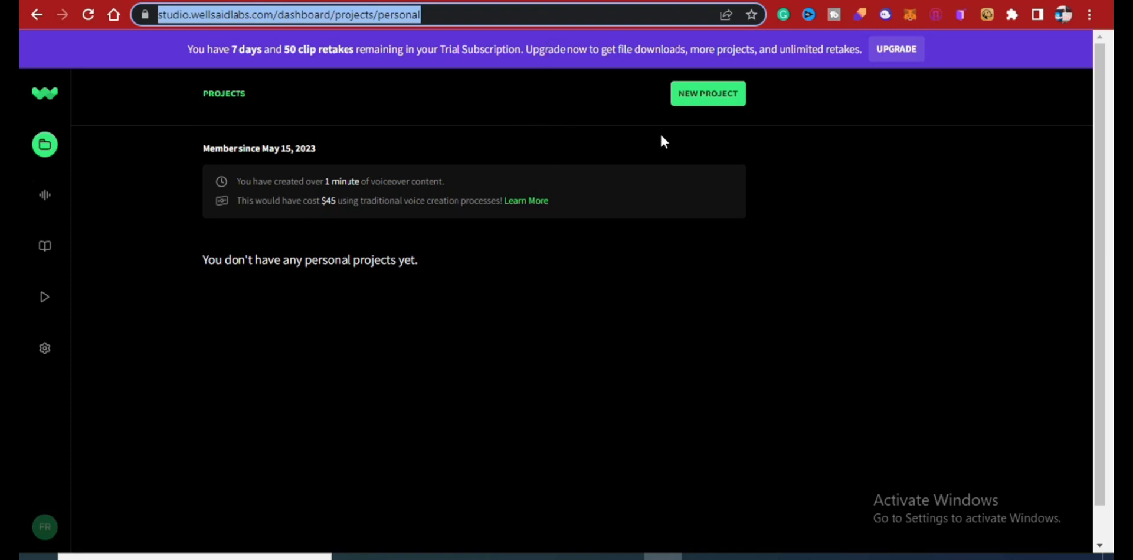
{"action": "left_click", "coordinate": [706, 94]}
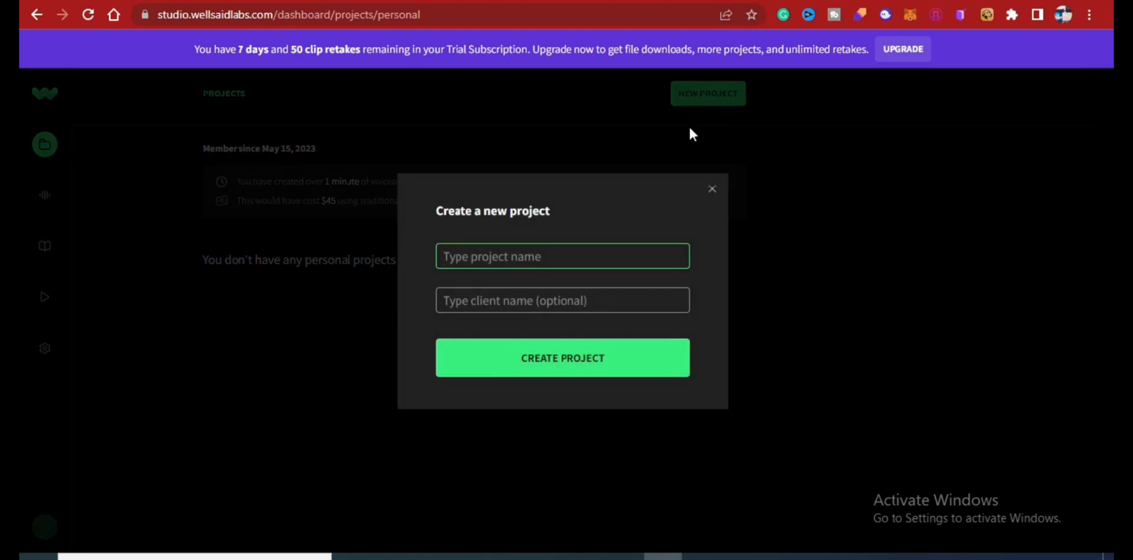
{"action": "left_click", "coordinate": [551, 251]}
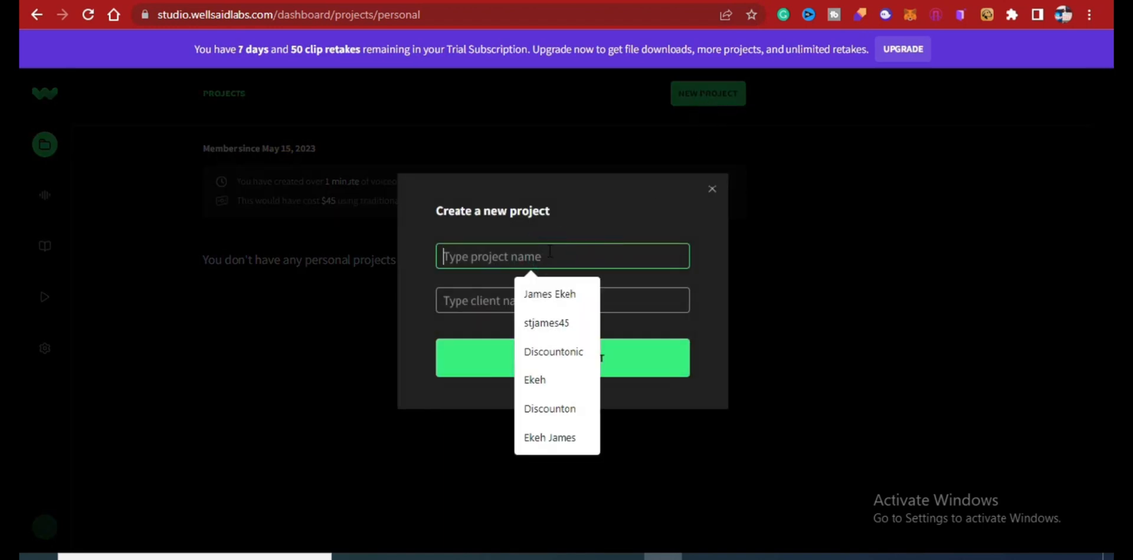
{"action": "type", "text": "my project1"}
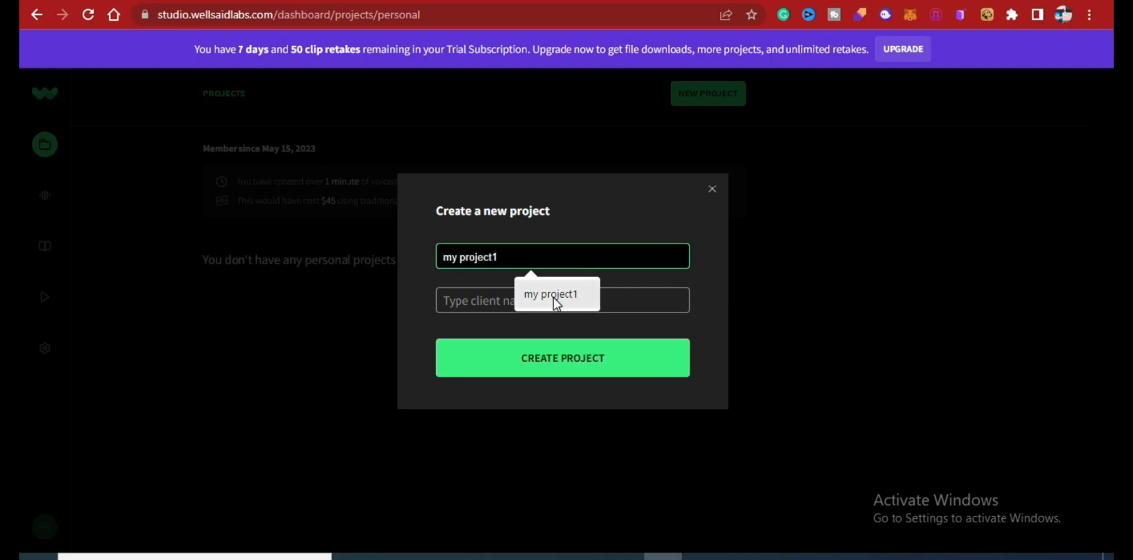
{"action": "left_click", "coordinate": [554, 298]}
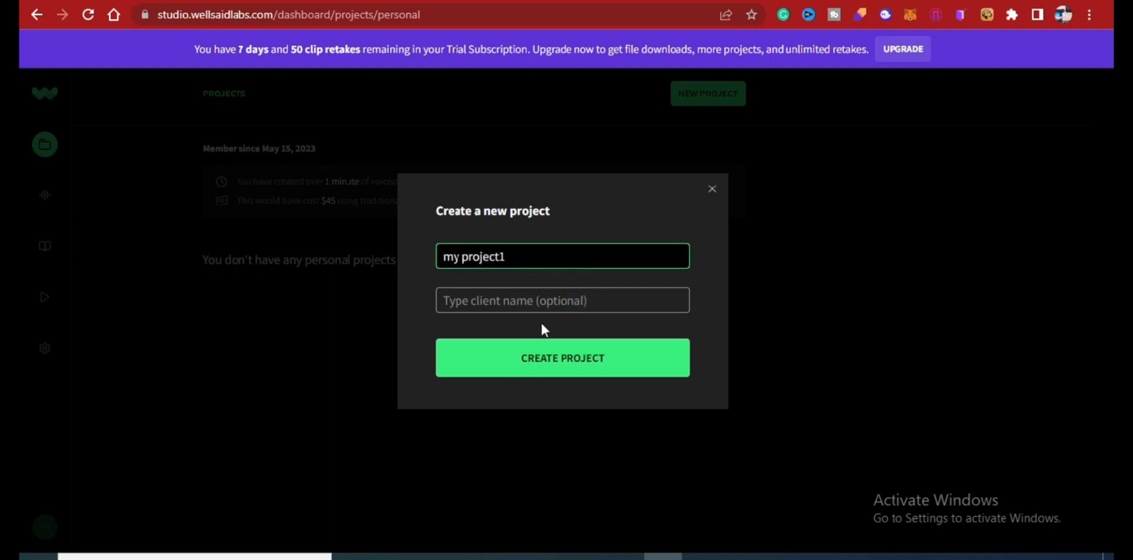
{"action": "left_click", "coordinate": [549, 357]}
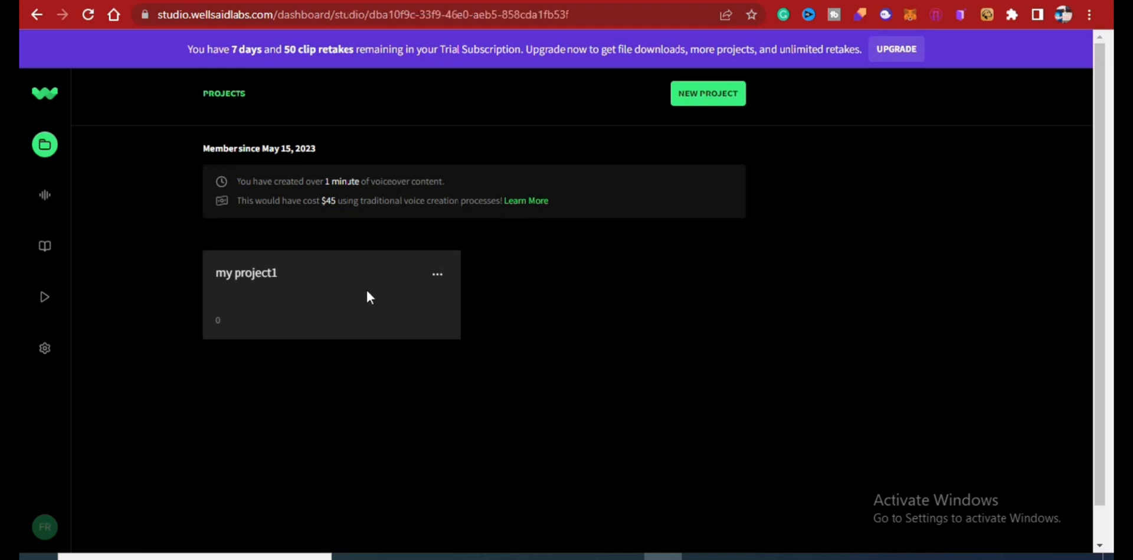
Step: Preview the Wade C. voice avatar and choose it as the voice for the project
{"action": "scroll", "coordinate": [380, 301], "scroll_direction": "down", "scroll_amount": 3}
{"action": "scroll", "coordinate": [453, 163], "scroll_direction": "up", "scroll_amount": 3}
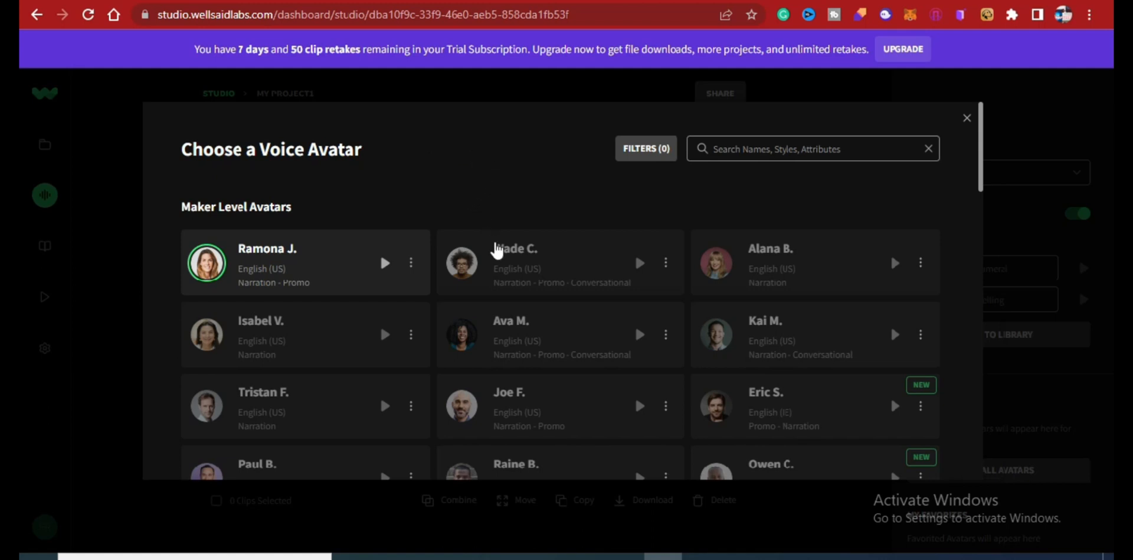
{"action": "left_click", "coordinate": [636, 268]}
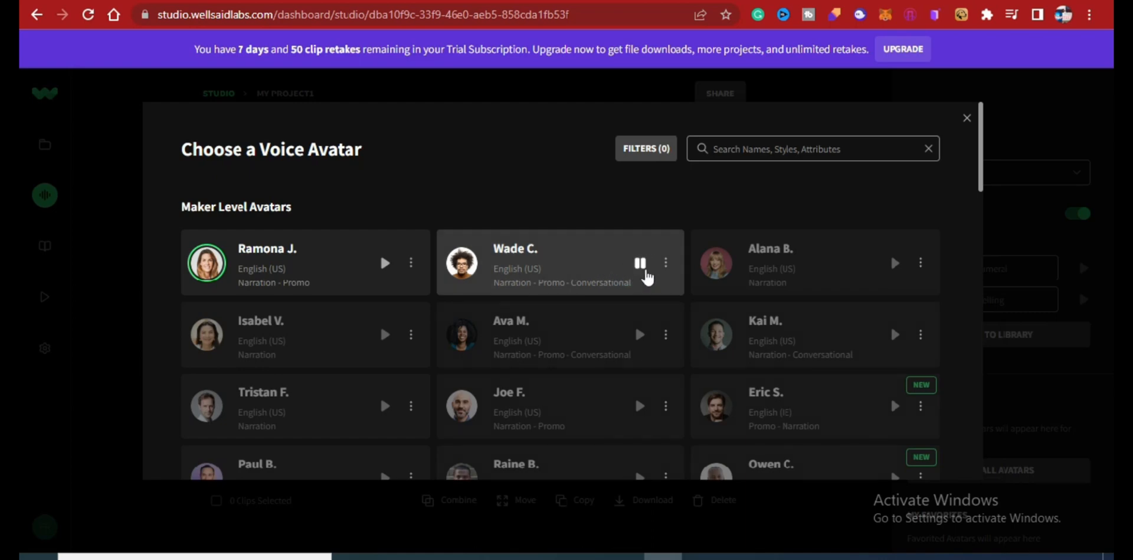
{"action": "left_click", "coordinate": [639, 264]}
{"action": "left_click", "coordinate": [556, 258]}
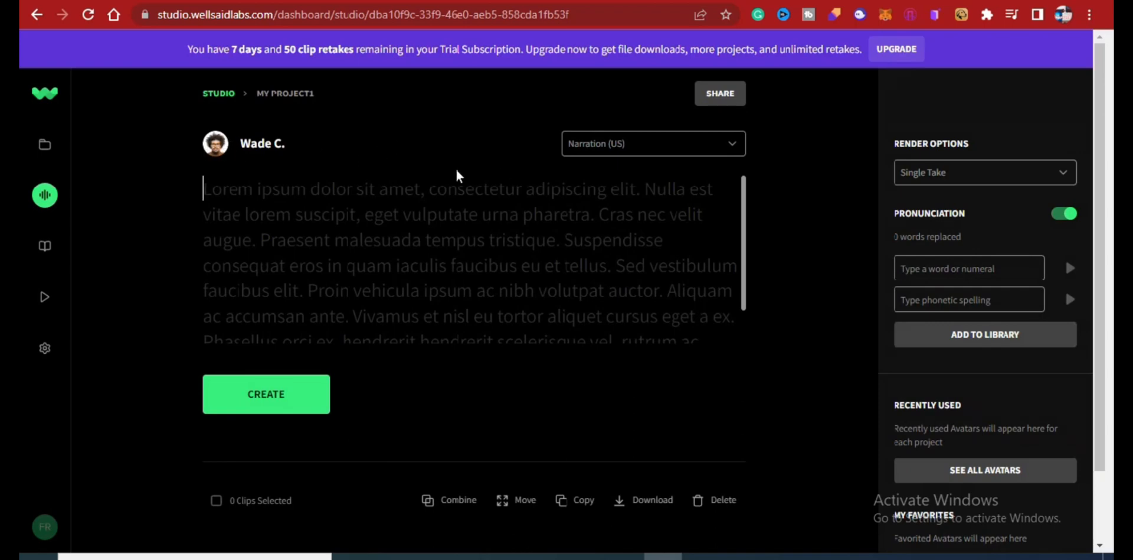
Step: Set the avatar's voice style to Promo (US)
{"action": "left_click", "coordinate": [669, 147]}
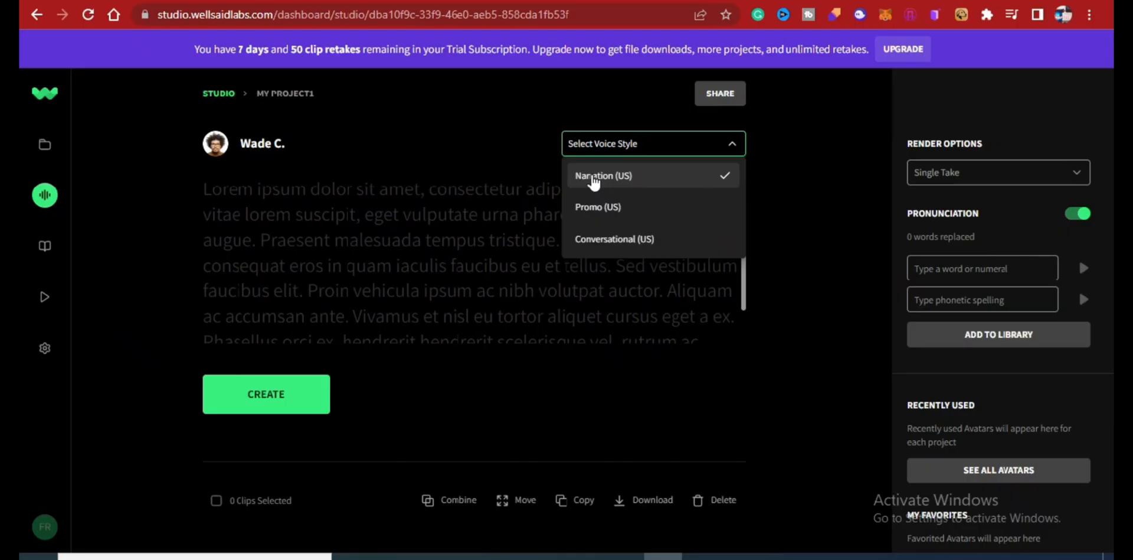
{"action": "left_click", "coordinate": [642, 101]}
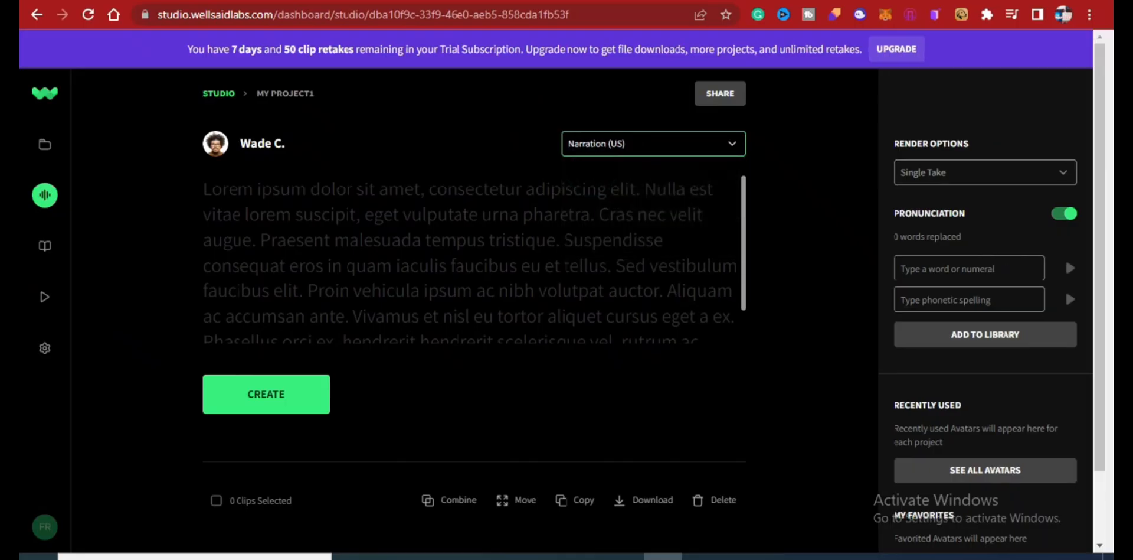
{"action": "left_click", "coordinate": [617, 145]}
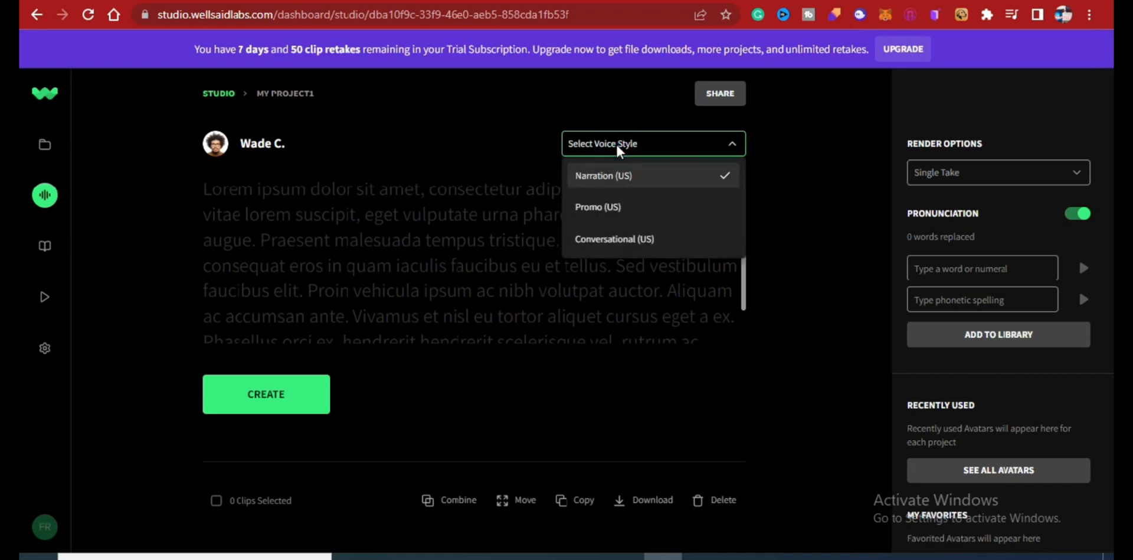
{"action": "left_click", "coordinate": [602, 208]}
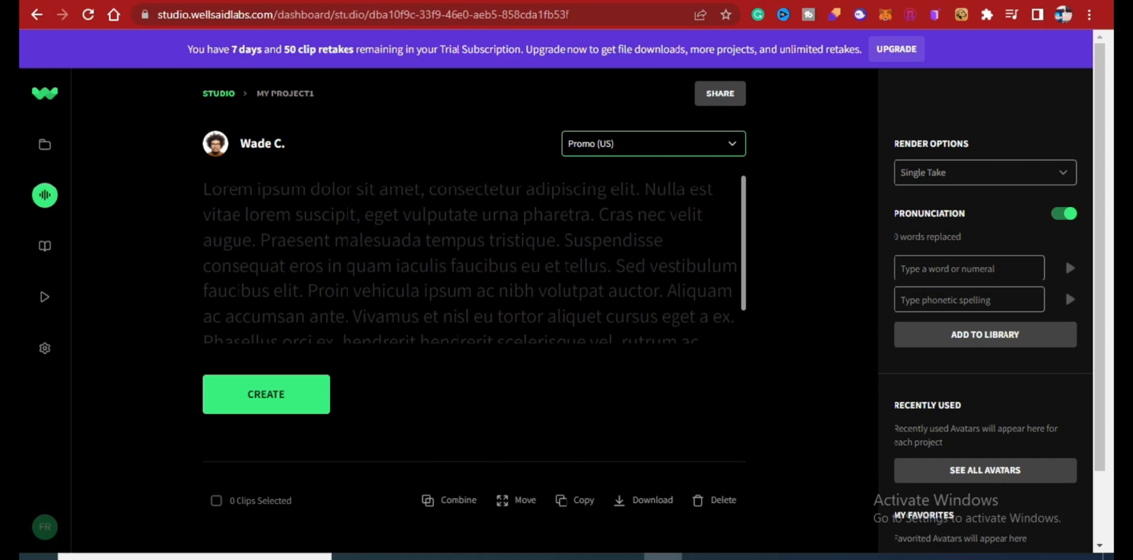
Step: Paste the heading "why you should be selling online" into the project's script and start a new line below it
{"action": "left_click", "coordinate": [270, 193]}
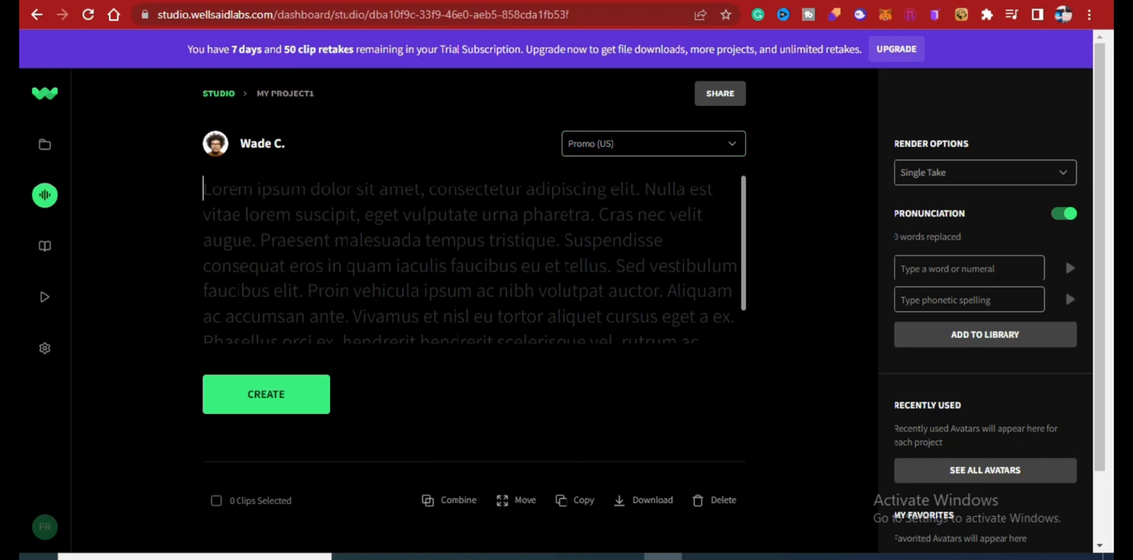
{"action": "scroll", "coordinate": [308, 210], "scroll_direction": "down", "scroll_amount": 3}
{"action": "scroll", "coordinate": [308, 210], "scroll_direction": "up", "scroll_amount": 1}
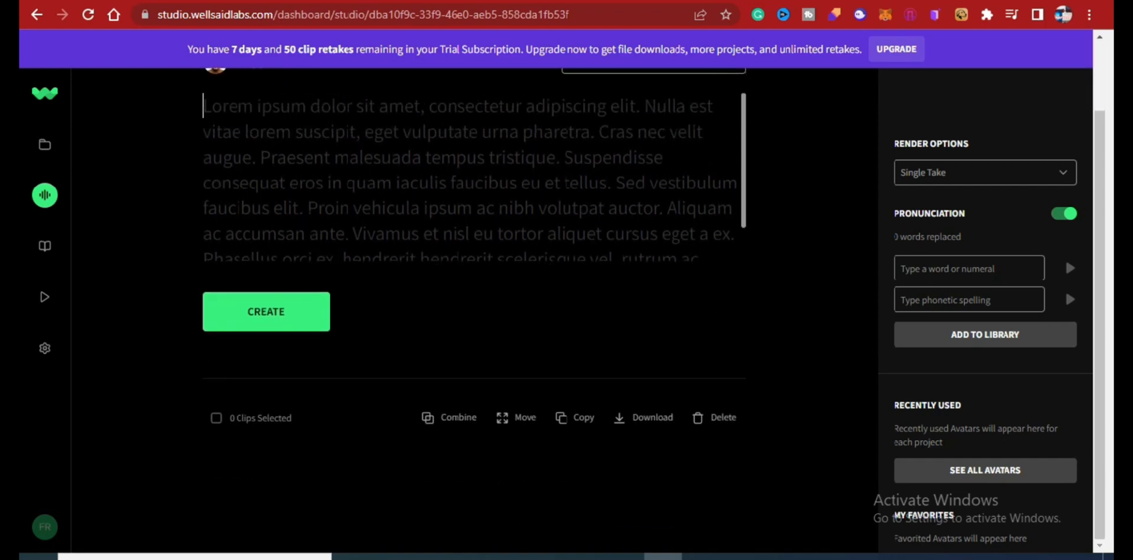
{"action": "scroll", "coordinate": [310, 209], "scroll_direction": "up", "scroll_amount": 2}
{"action": "right_click", "coordinate": [241, 185]}
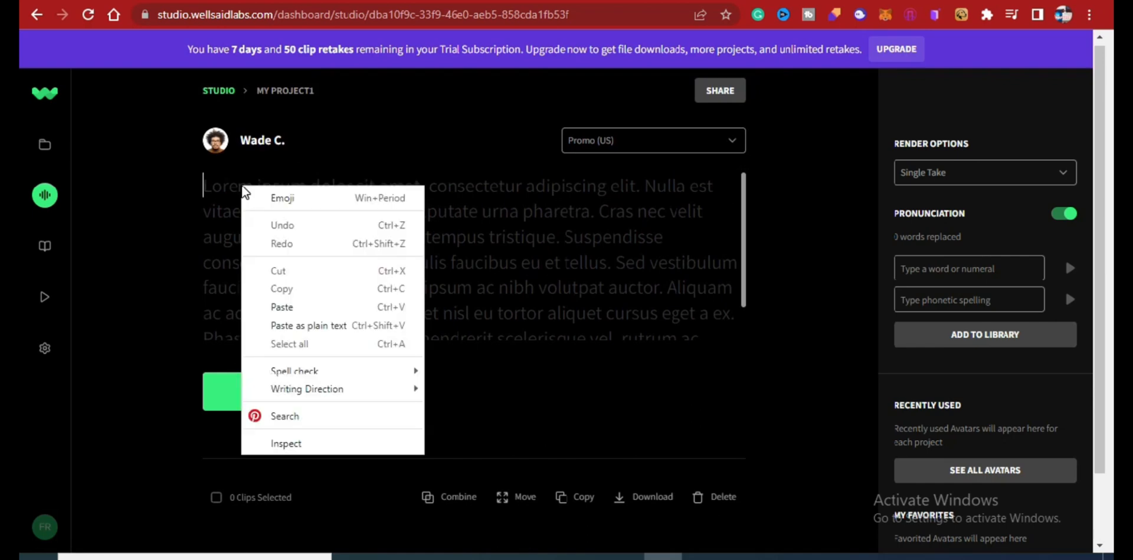
{"action": "left_click", "coordinate": [308, 308]}
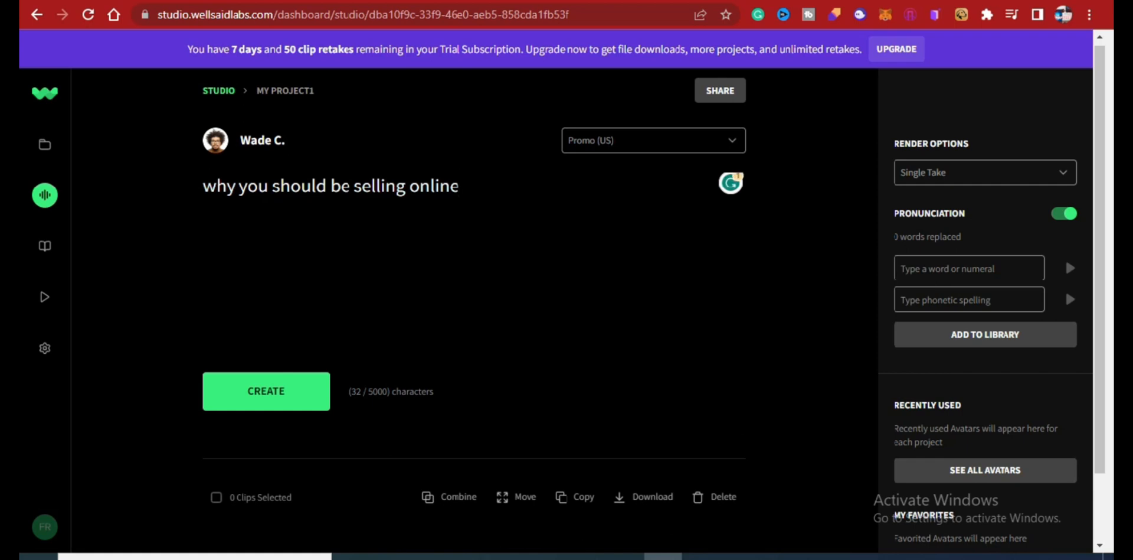
{"action": "key", "text": "Return"}
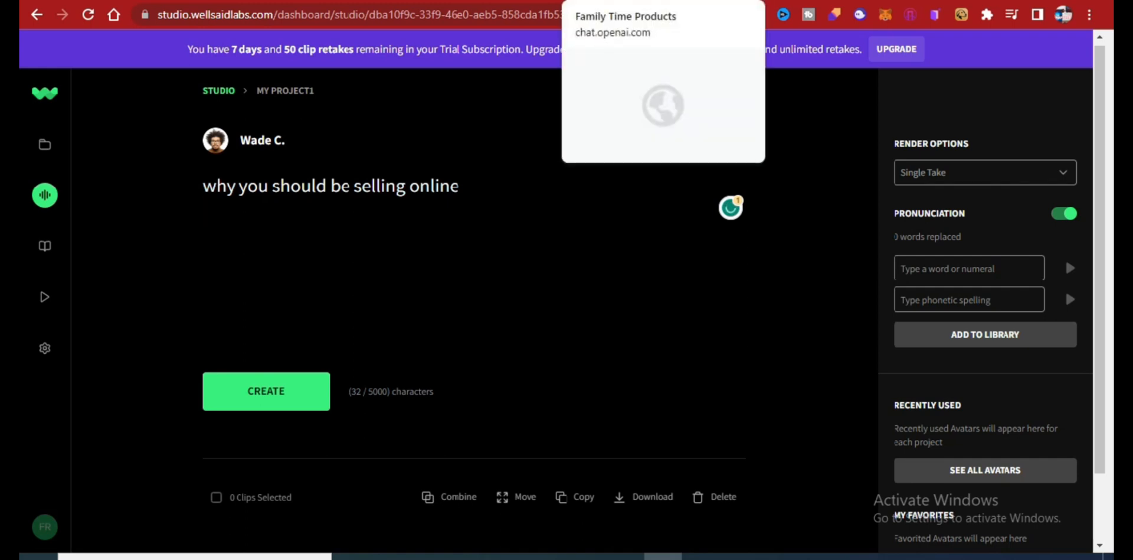
Step: Paste the paragraph on the benefits of selling online below the script's heading and leave a blank line after it
{"action": "right_click", "coordinate": [225, 220]}
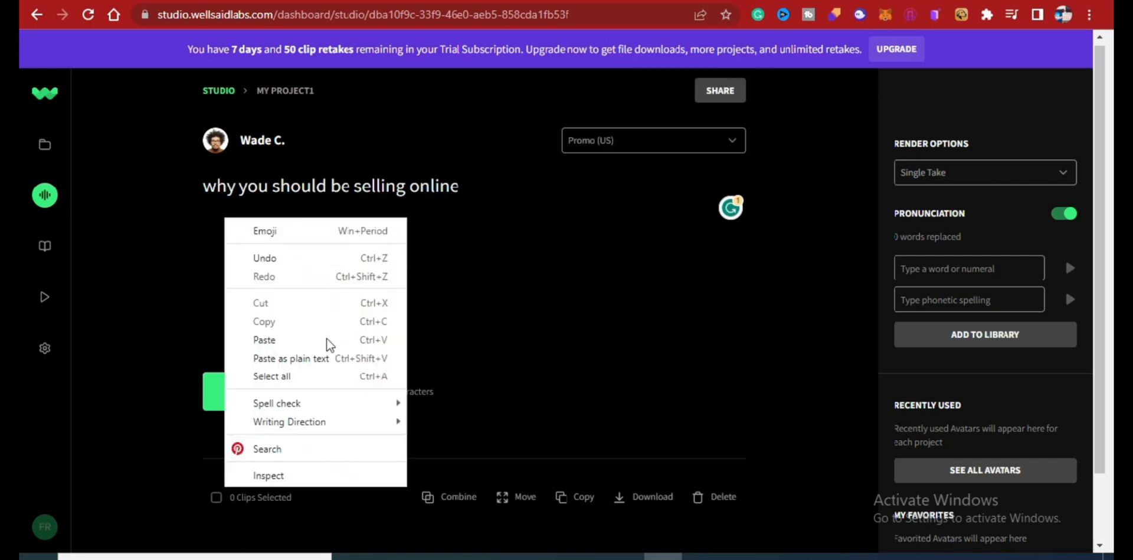
{"action": "left_click", "coordinate": [319, 341]}
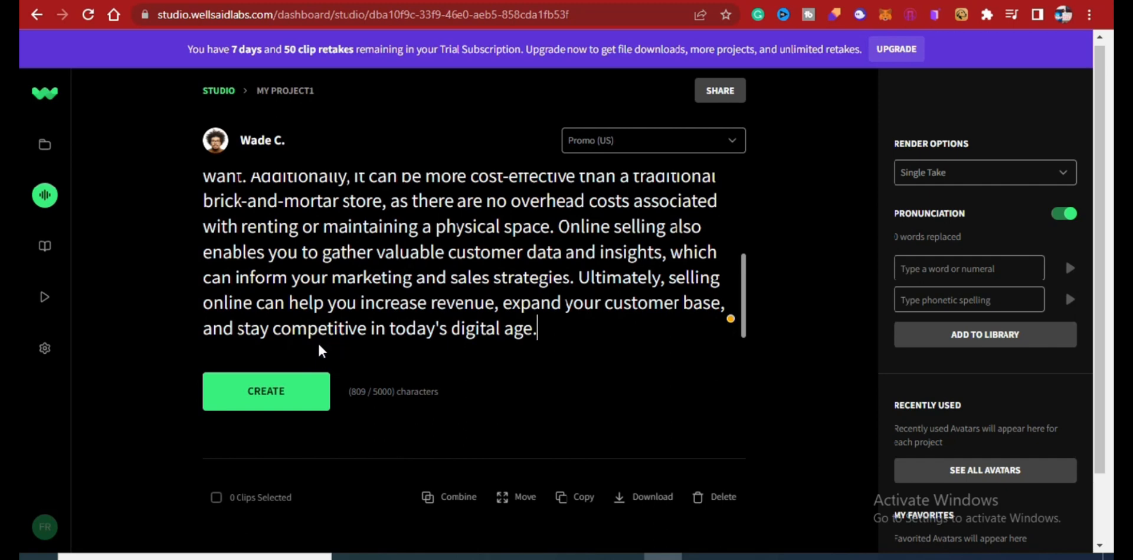
{"action": "key", "text": "Return"}
{"action": "key", "text": "Return"}
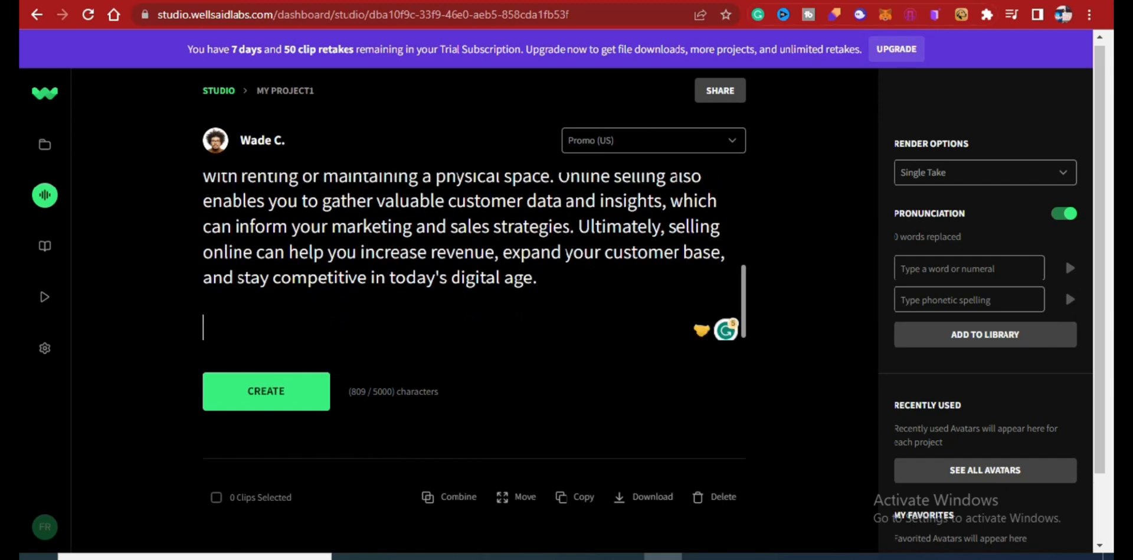
Step: Add the heading "who should sell online?" to the end of the script and paste its paragraph below it
{"action": "right_click", "coordinate": [221, 325]}
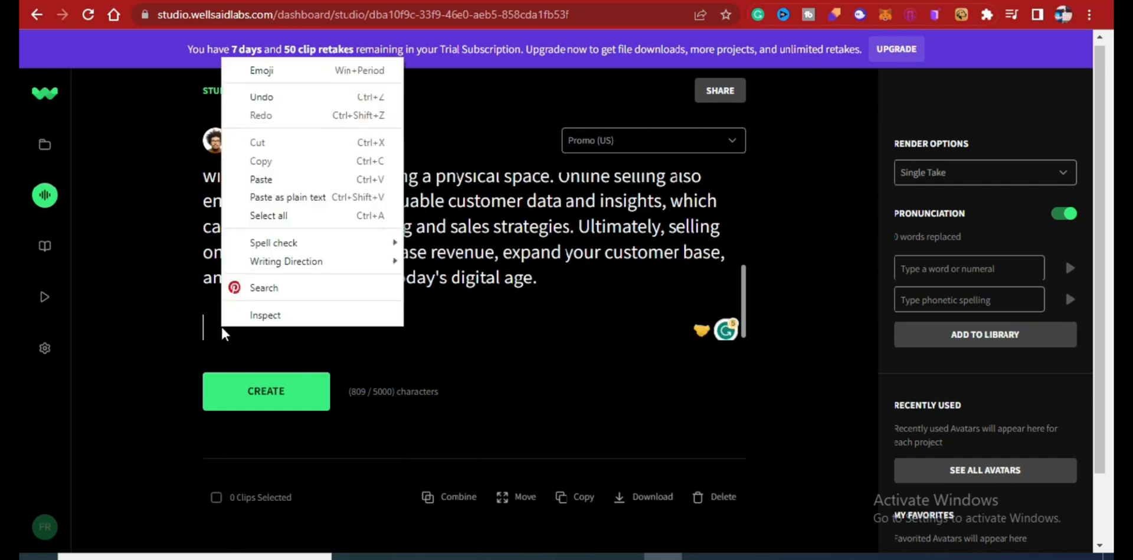
{"action": "left_click", "coordinate": [282, 178]}
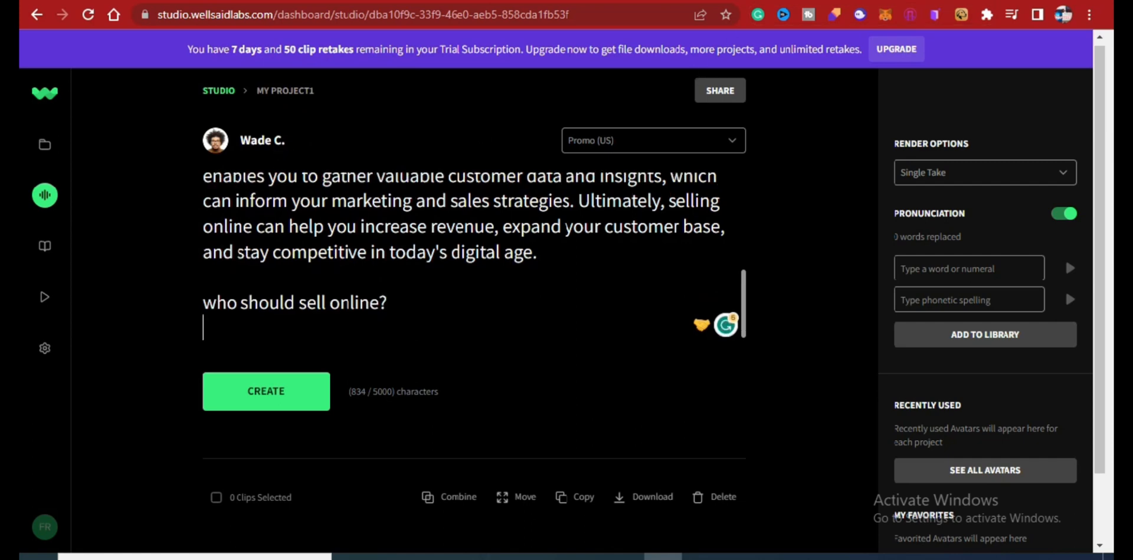
{"action": "right_click", "coordinate": [217, 324]}
{"action": "left_click", "coordinate": [309, 177]}
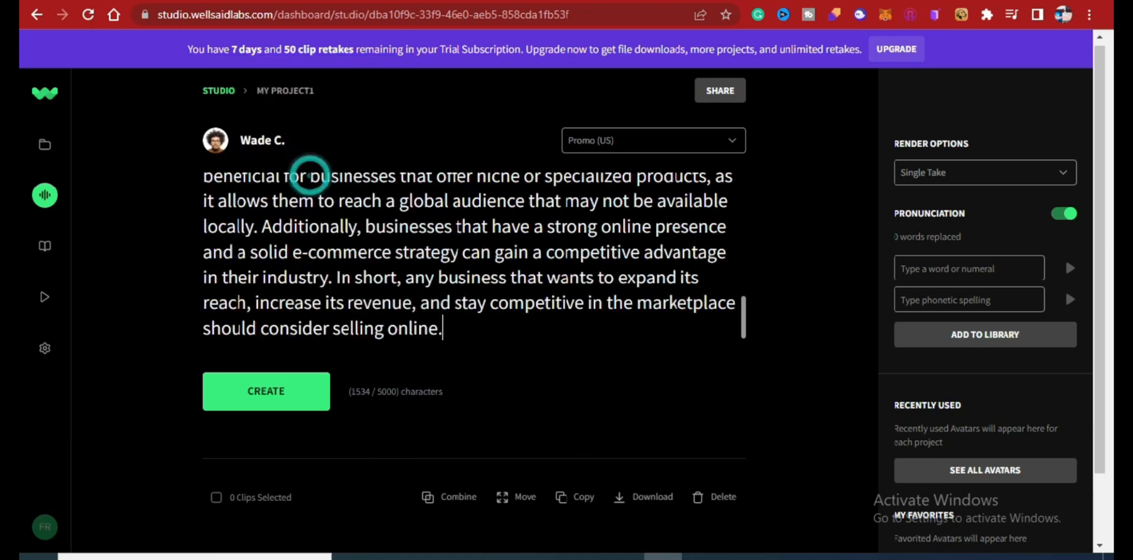
Step: Correct the spelling of "internet" to "Internet" in the second paragraph using the Grammarly suggestion
{"action": "scroll", "coordinate": [309, 177], "scroll_direction": "up", "scroll_amount": 5}
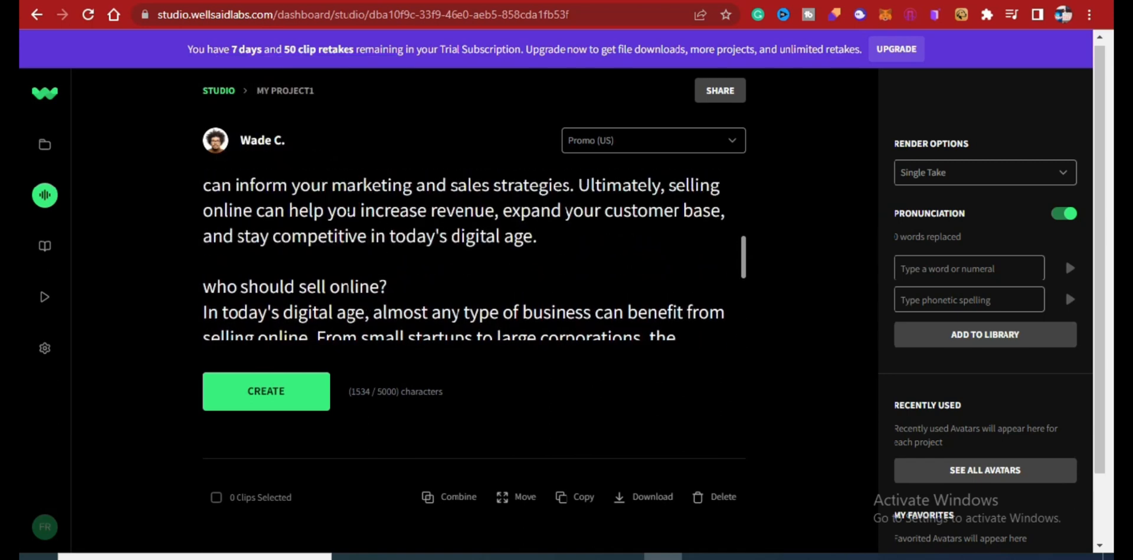
{"action": "scroll", "coordinate": [349, 236], "scroll_direction": "down", "scroll_amount": 2}
{"action": "mouse_move", "coordinate": [234, 205]}
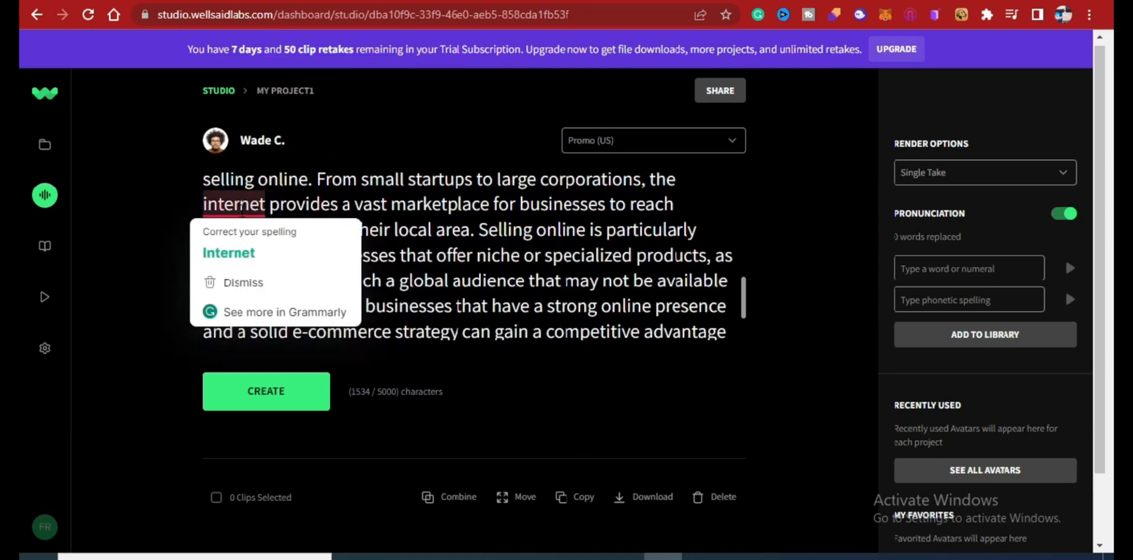
{"action": "left_click", "coordinate": [233, 244]}
{"action": "scroll", "coordinate": [429, 246], "scroll_direction": "down", "scroll_amount": 3}
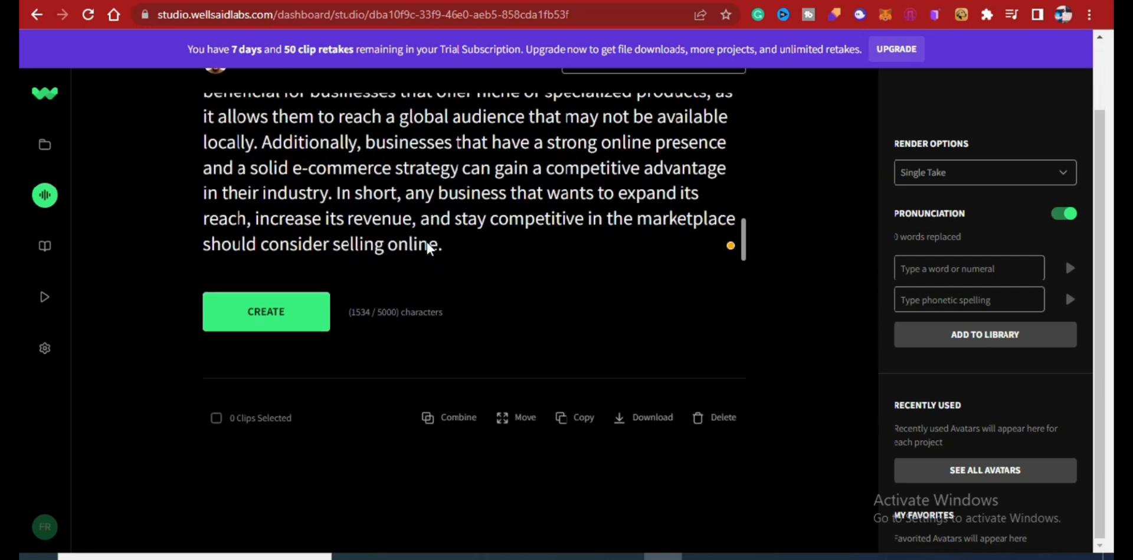
Step: Read through the whole script and create the voiceover clip with the Wade C. voice
{"action": "scroll", "coordinate": [429, 247], "scroll_direction": "up", "scroll_amount": 10}
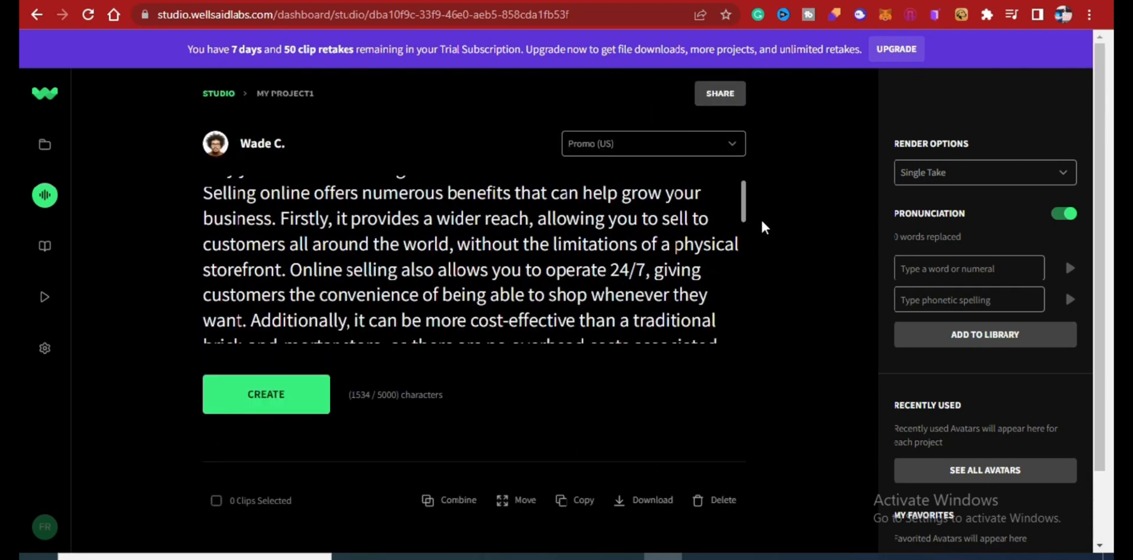
{"action": "scroll", "coordinate": [239, 319], "scroll_direction": "up", "scroll_amount": 1}
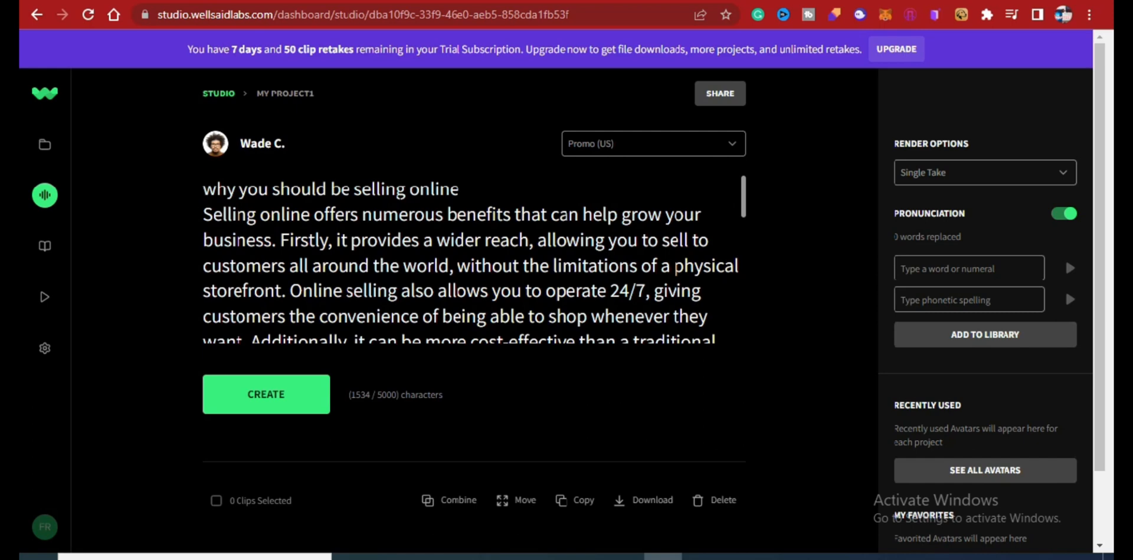
{"action": "scroll", "coordinate": [470, 260], "scroll_direction": "down", "scroll_amount": 5}
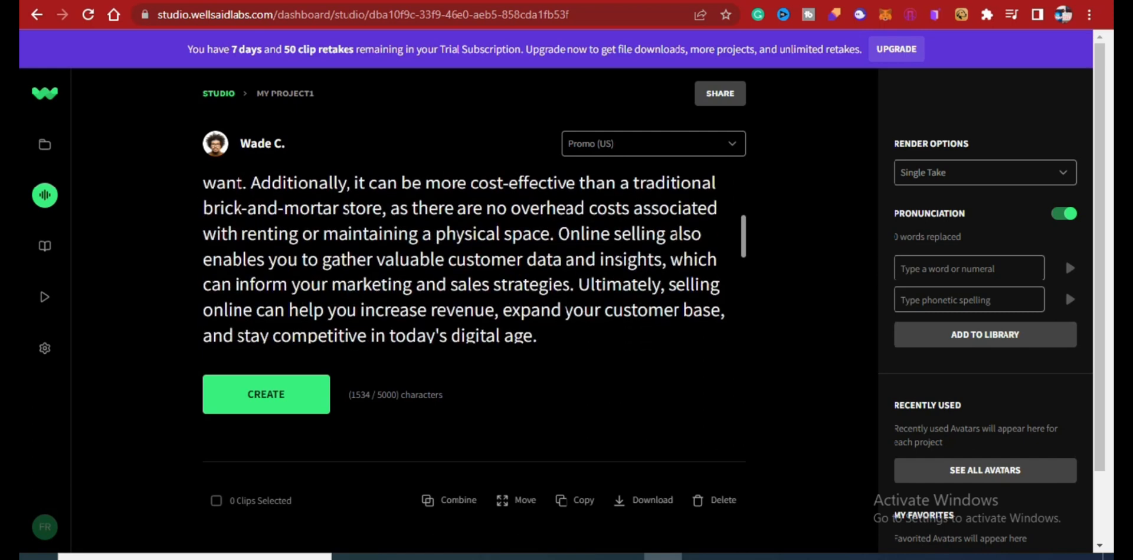
{"action": "left_click", "coordinate": [265, 304]}
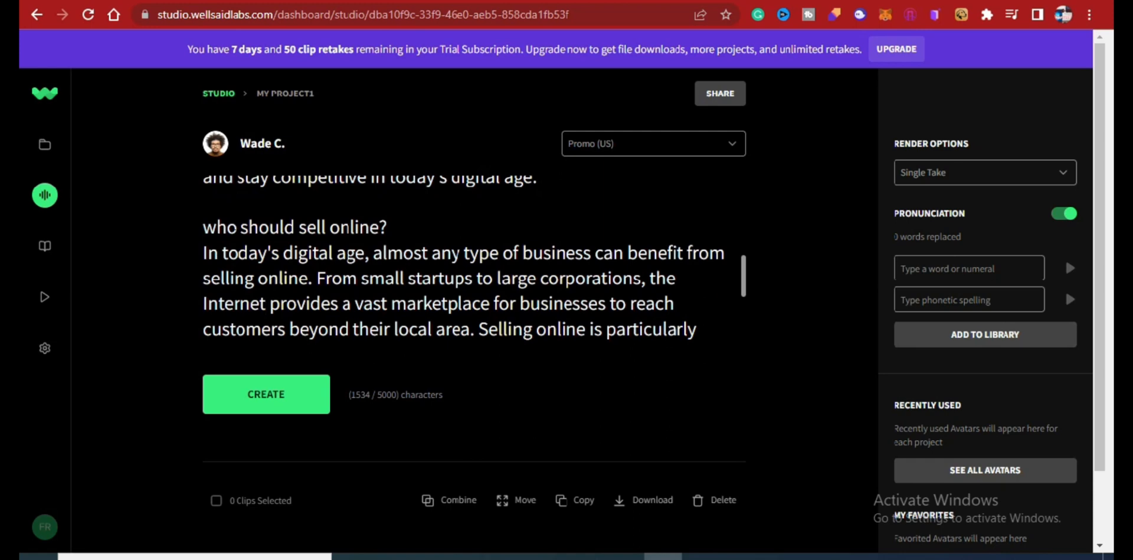
{"action": "scroll", "coordinate": [496, 254], "scroll_direction": "down", "scroll_amount": 5}
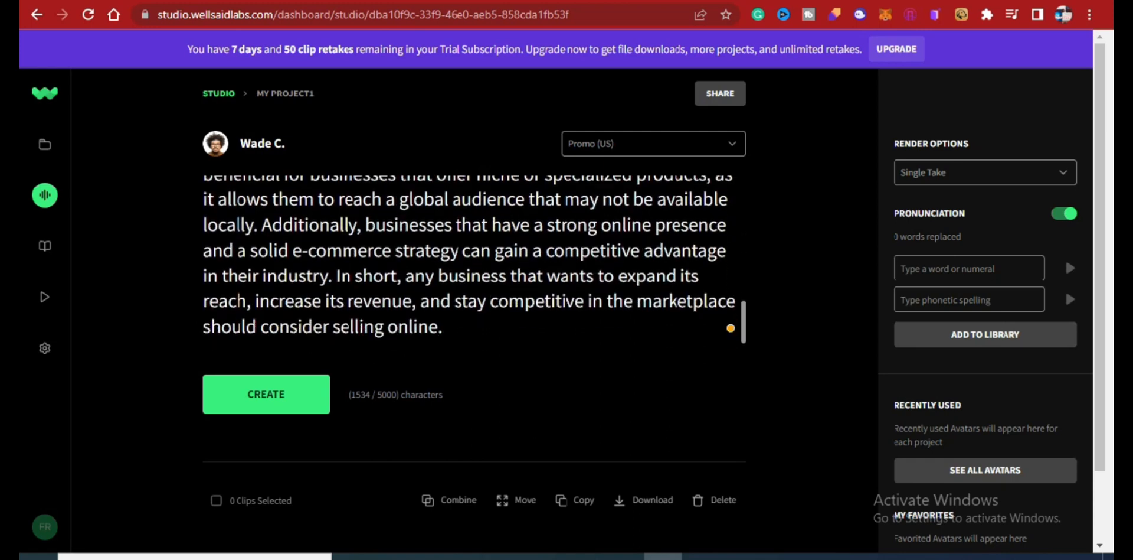
{"action": "scroll", "coordinate": [498, 311], "scroll_direction": "up", "scroll_amount": 8}
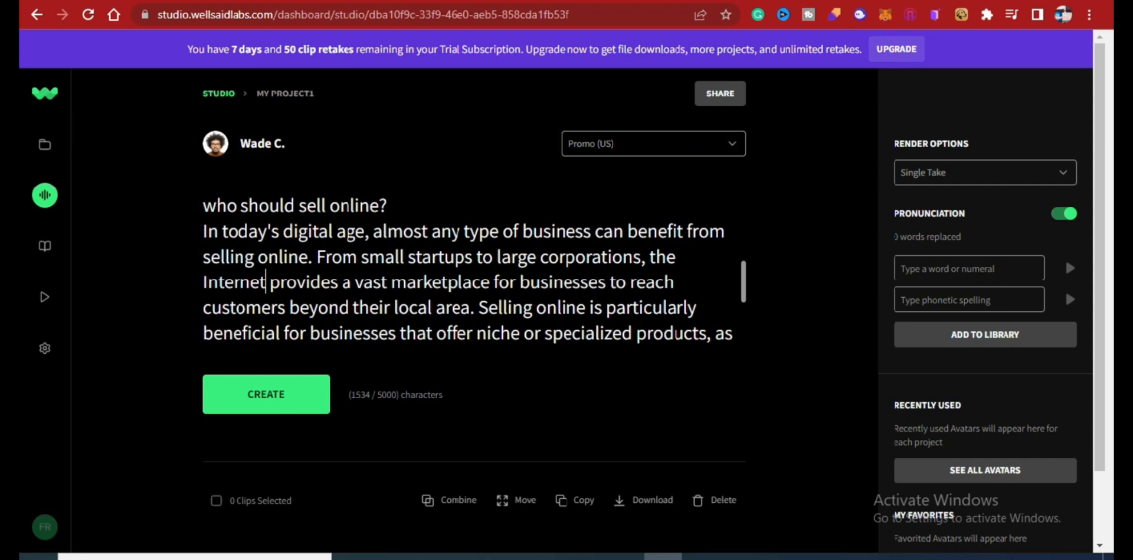
{"action": "left_click", "coordinate": [263, 403]}
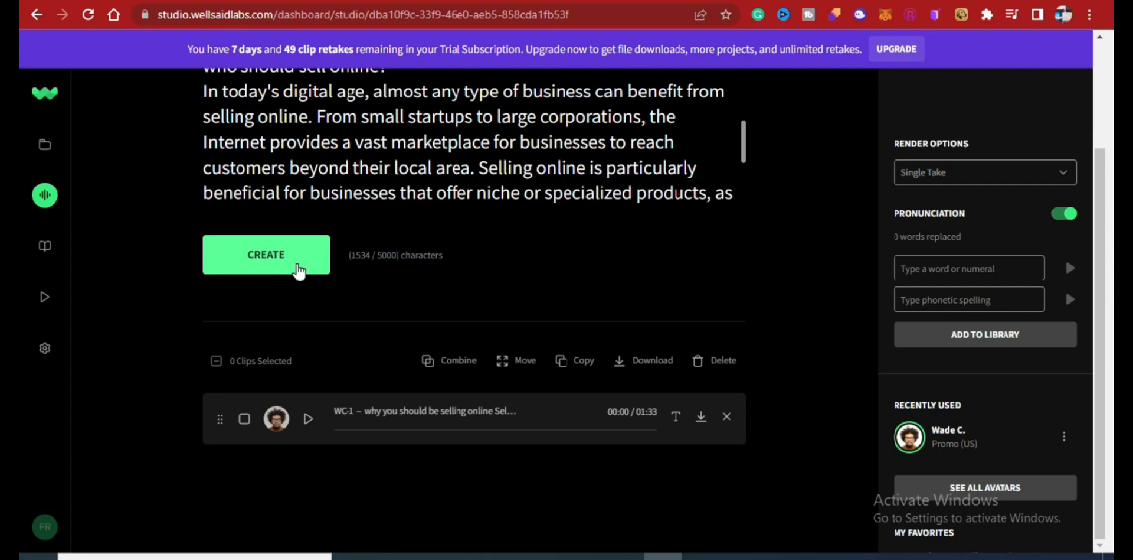
Step: Listen to the start of the Wade C. clip, skip ahead to 01:04 and play the rest while following the script
{"action": "left_click", "coordinate": [307, 420]}
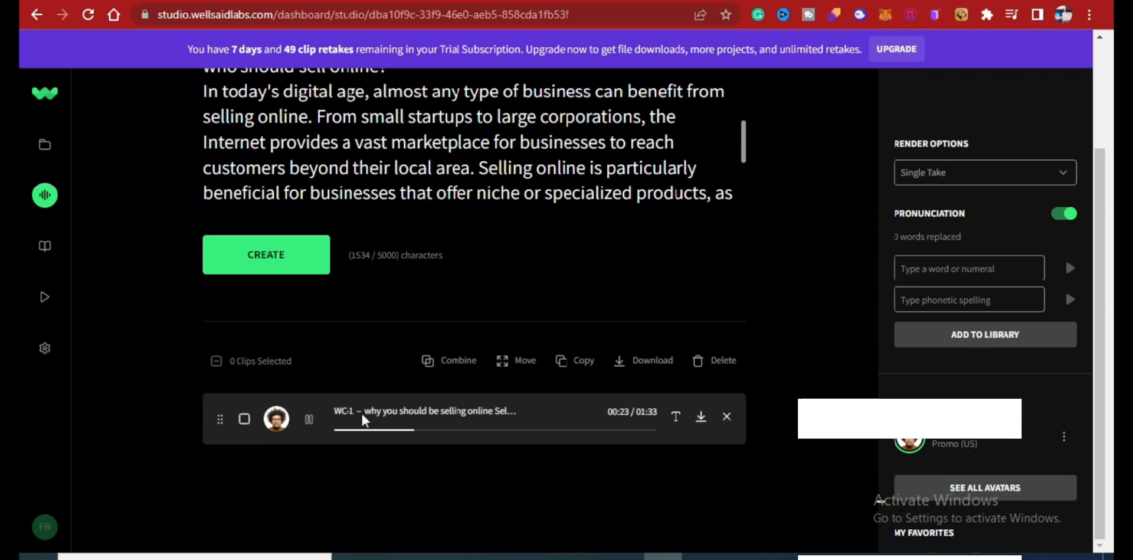
{"action": "left_click", "coordinate": [310, 418]}
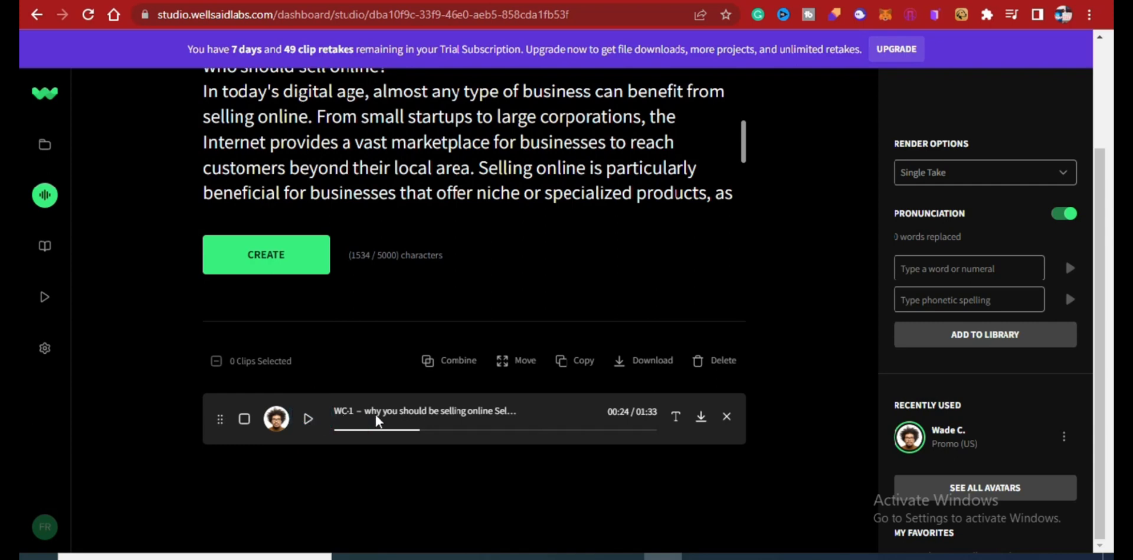
{"action": "left_click", "coordinate": [558, 430]}
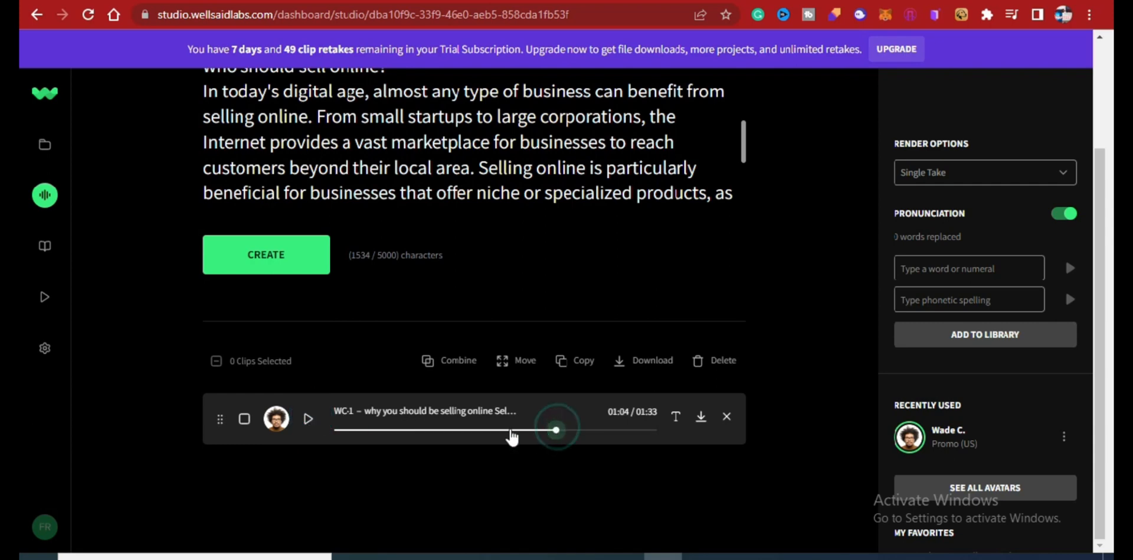
{"action": "left_click", "coordinate": [304, 419]}
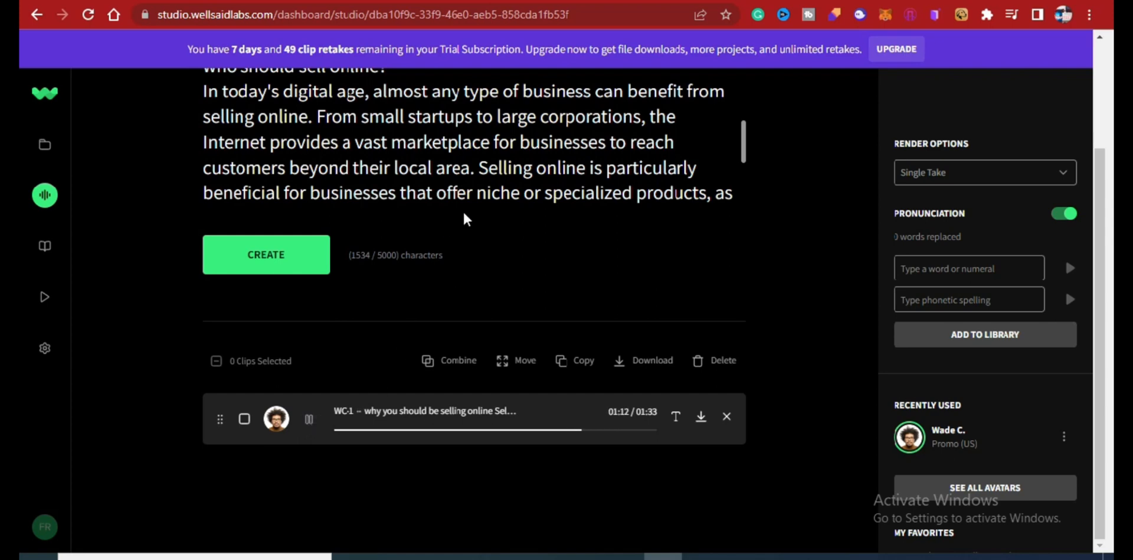
{"action": "scroll", "coordinate": [463, 210], "scroll_direction": "up", "scroll_amount": 1}
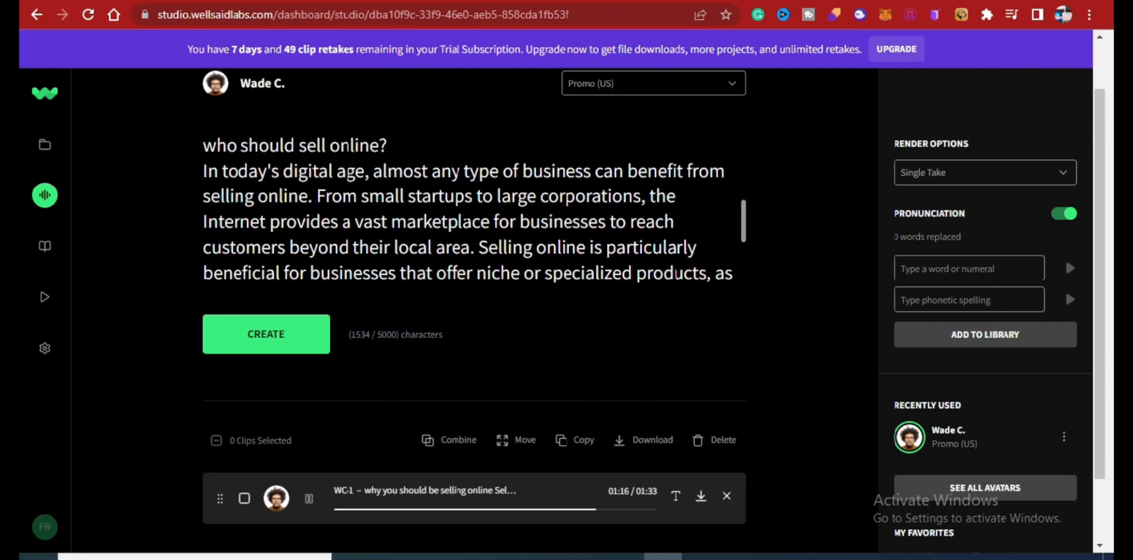
{"action": "scroll", "coordinate": [462, 211], "scroll_direction": "up", "scroll_amount": 1}
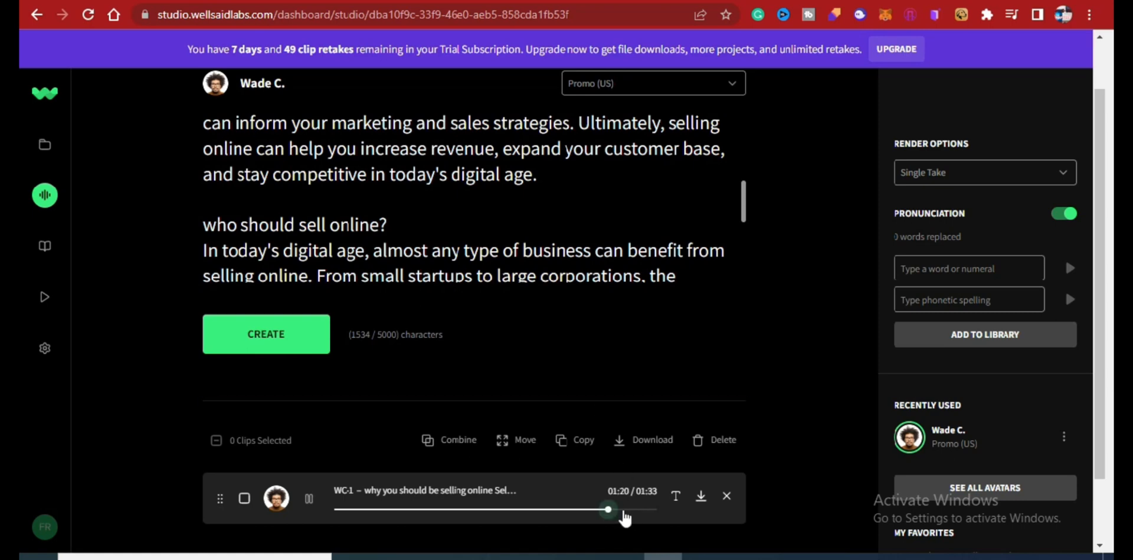
{"action": "scroll", "coordinate": [456, 165], "scroll_direction": "down", "scroll_amount": 3}
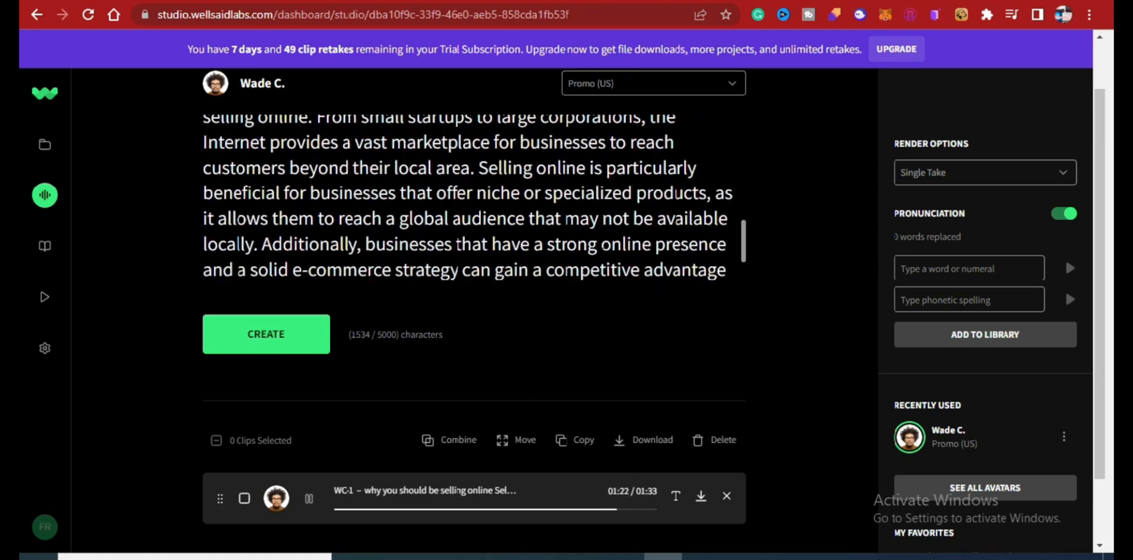
{"action": "scroll", "coordinate": [599, 251], "scroll_direction": "down", "scroll_amount": 1}
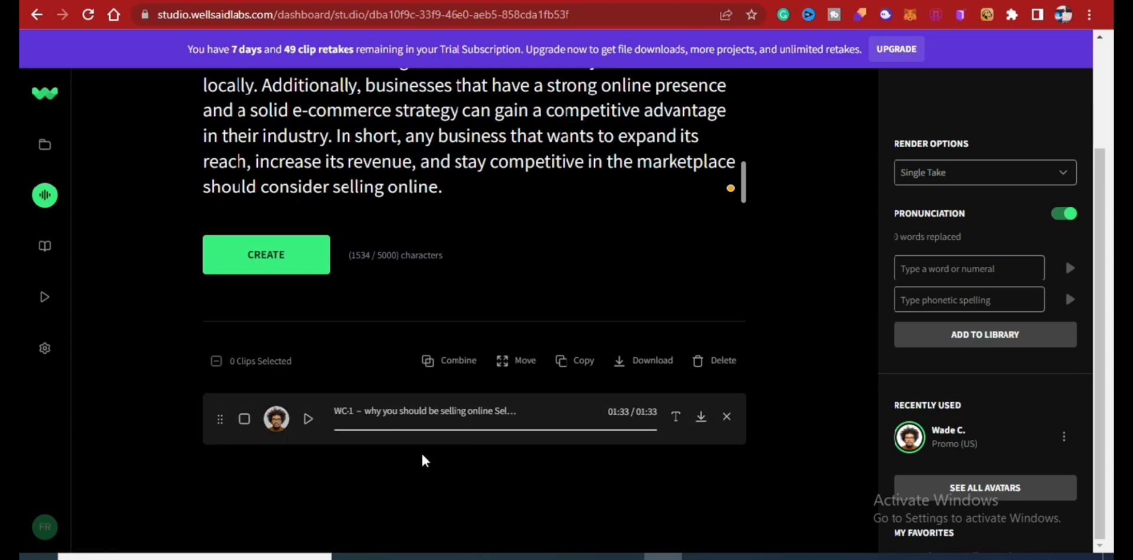
Step: Look over the script text and the finished Wade C. clip with its download option
{"action": "scroll", "coordinate": [582, 337], "scroll_direction": "up", "scroll_amount": 1}
{"action": "scroll", "coordinate": [584, 337], "scroll_direction": "up", "scroll_amount": 2}
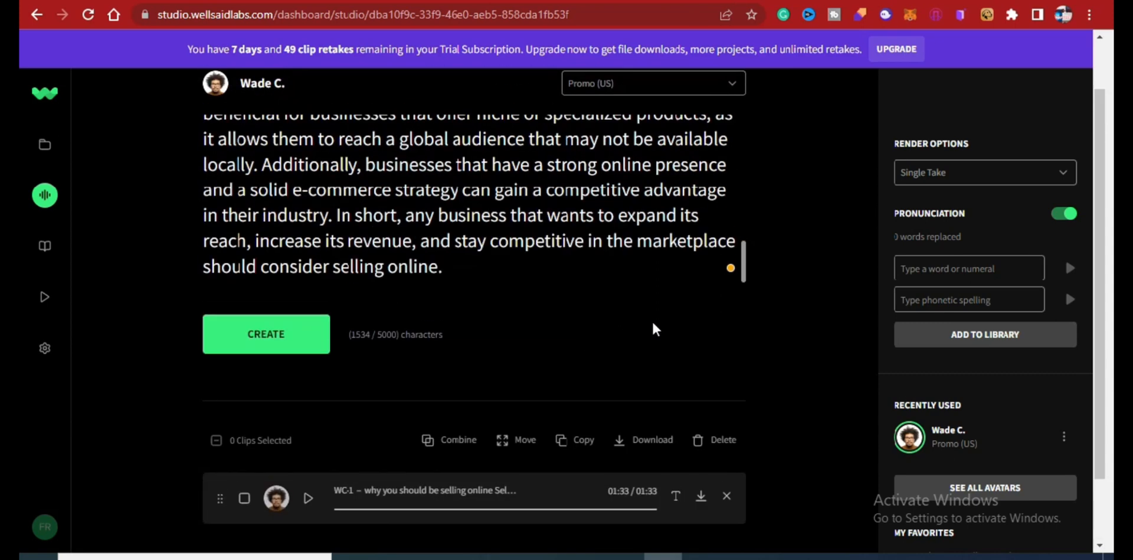
{"action": "scroll", "coordinate": [753, 230], "scroll_direction": "up", "scroll_amount": 2}
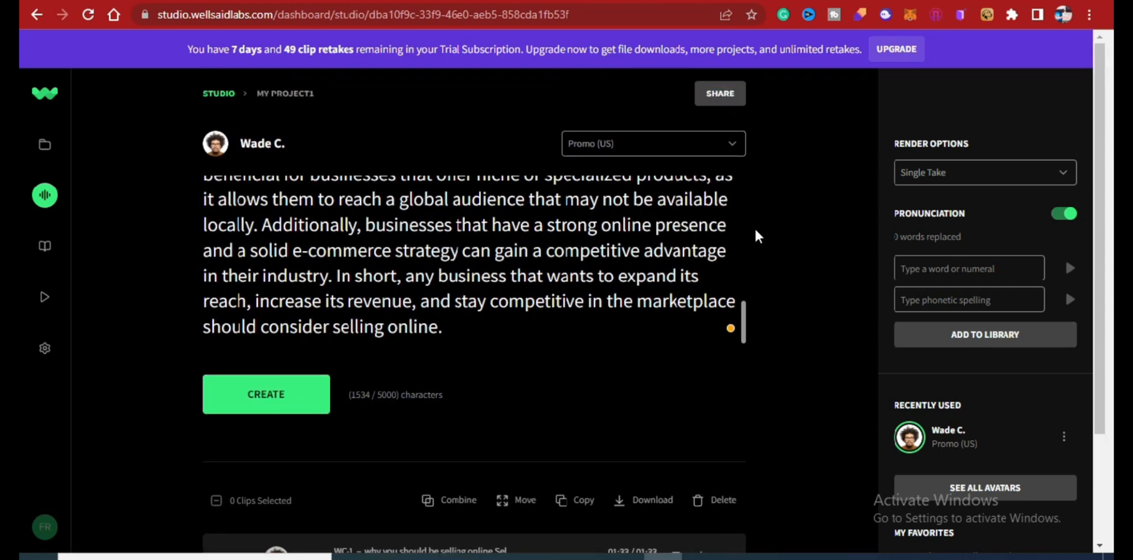
{"action": "scroll", "coordinate": [754, 227], "scroll_direction": "up", "scroll_amount": 5}
{"action": "scroll", "coordinate": [239, 242], "scroll_direction": "up", "scroll_amount": 3}
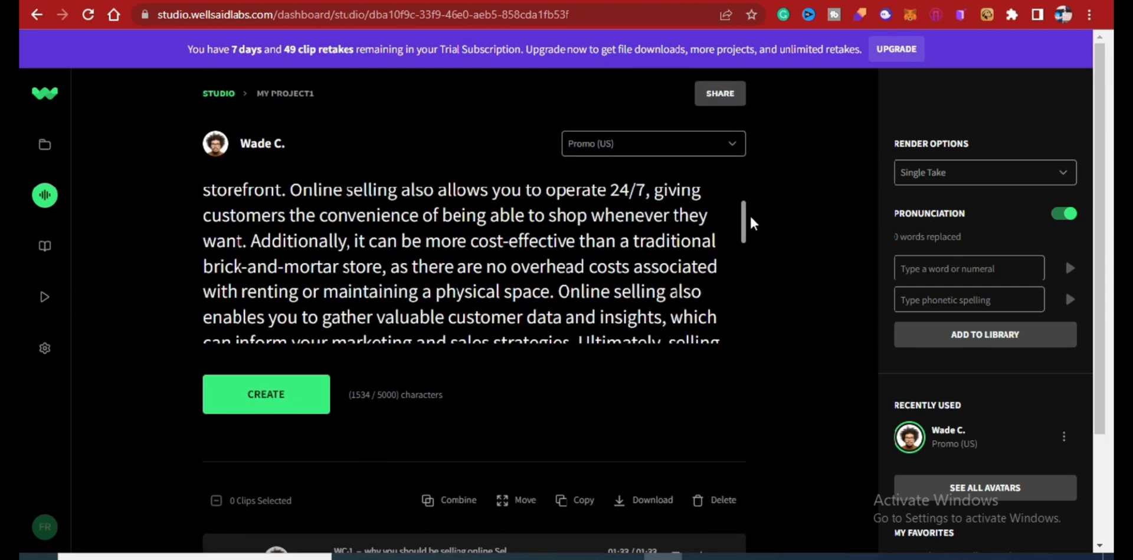
{"action": "scroll", "coordinate": [758, 230], "scroll_direction": "down", "scroll_amount": 2}
{"action": "scroll", "coordinate": [731, 210], "scroll_direction": "down", "scroll_amount": 5}
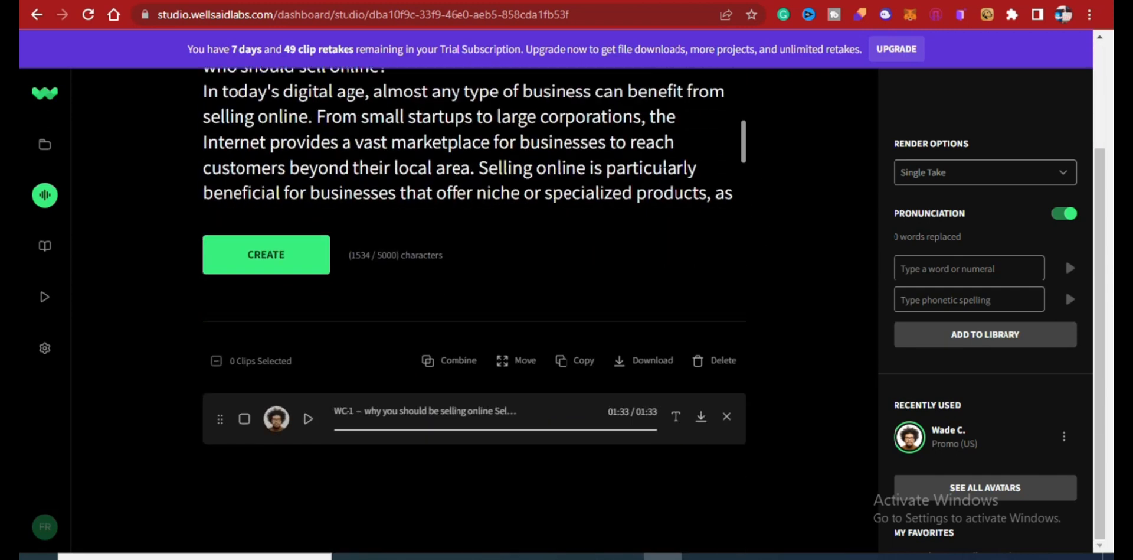
{"action": "scroll", "coordinate": [731, 188], "scroll_direction": "down", "scroll_amount": 5}
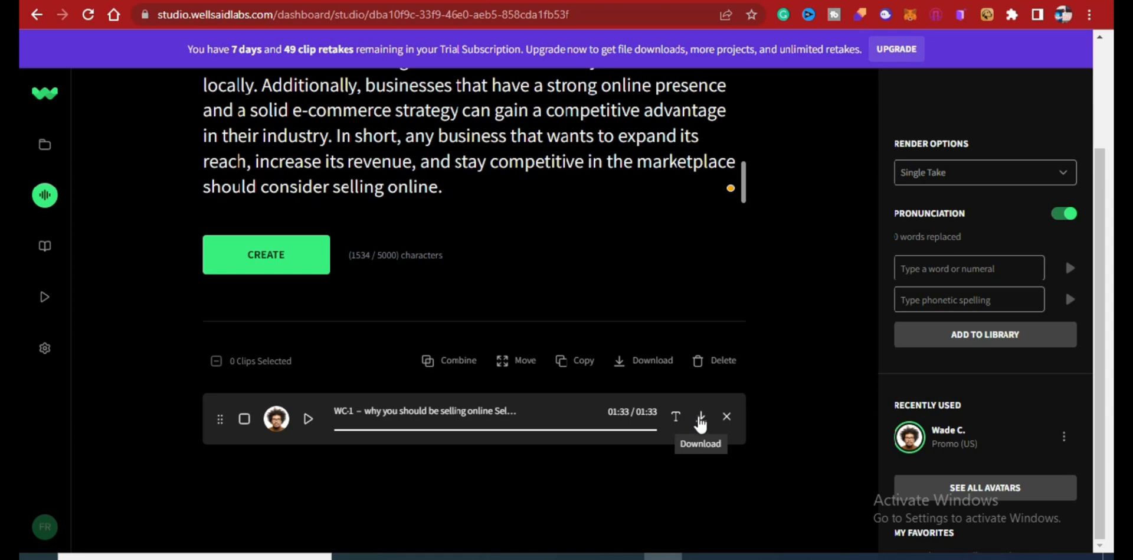
{"action": "scroll", "coordinate": [696, 408], "scroll_direction": "up", "scroll_amount": 2}
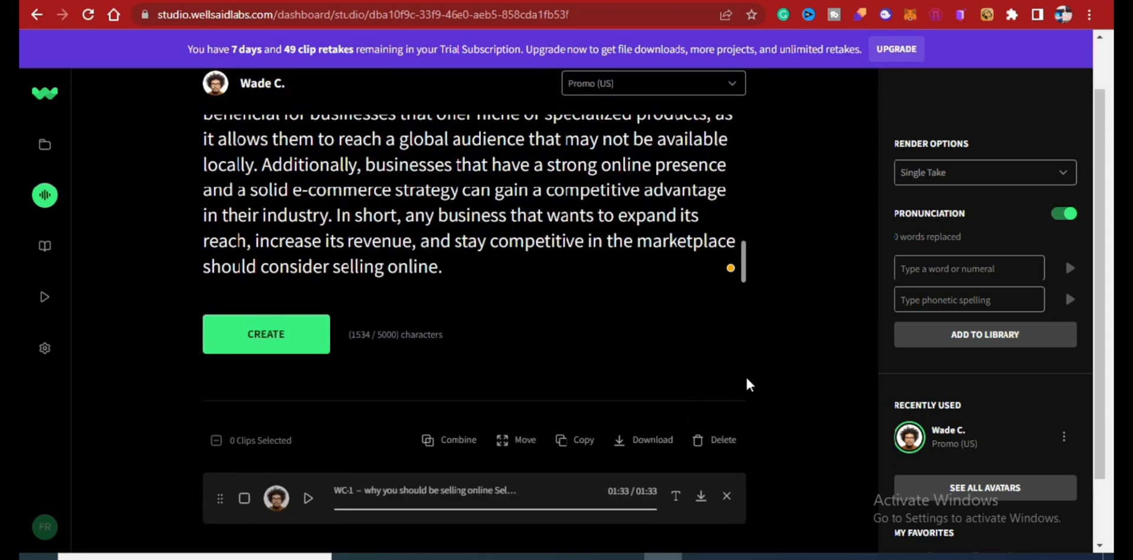
{"action": "scroll", "coordinate": [782, 338], "scroll_direction": "up", "scroll_amount": 1}
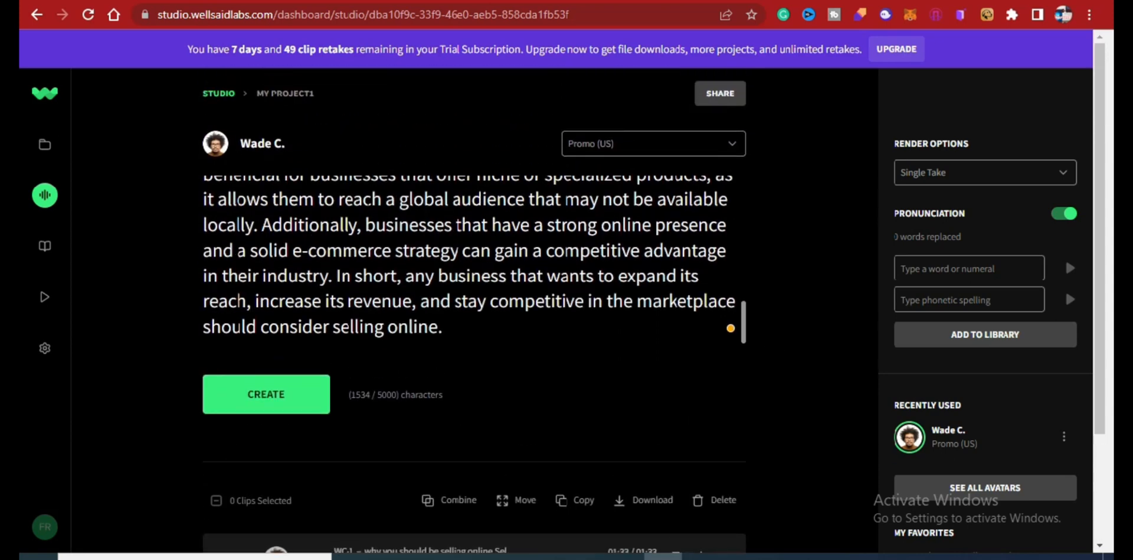
Step: Create a second clip of the same script with the Isabel V. voice avatar and play it
{"action": "left_click", "coordinate": [220, 154]}
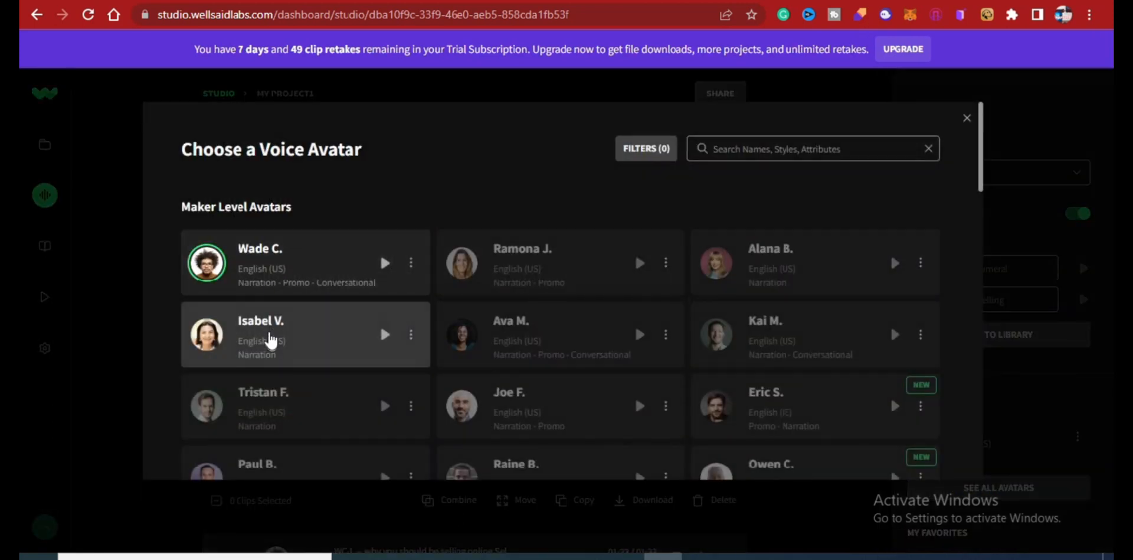
{"action": "left_click", "coordinate": [270, 336]}
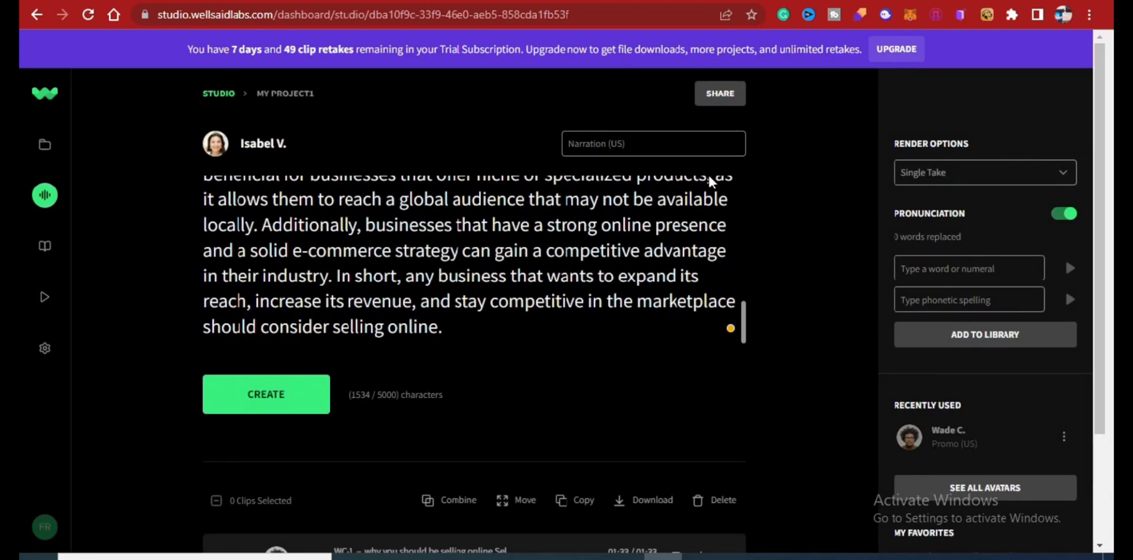
{"action": "left_click", "coordinate": [255, 393]}
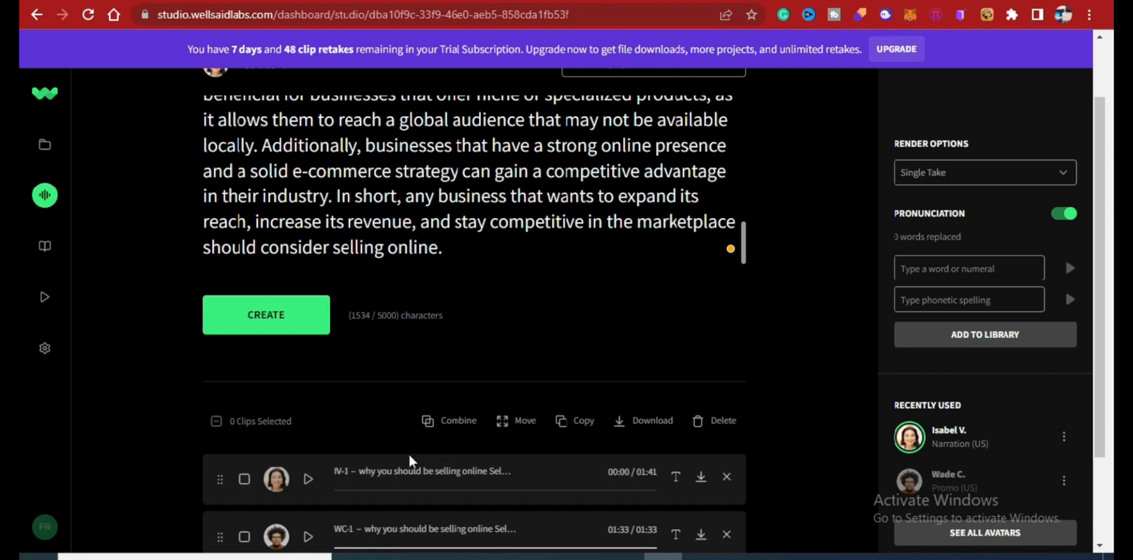
{"action": "left_click", "coordinate": [308, 479]}
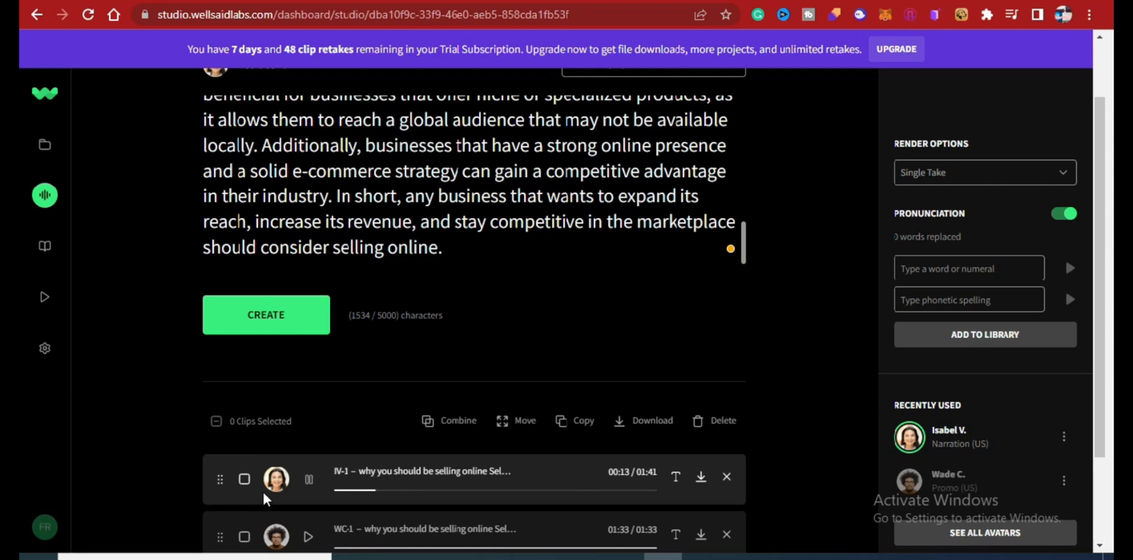
Step: Pause the Isabel V. clip, skip ahead past 01:22 and play a short passage near its end
{"action": "left_click", "coordinate": [308, 479]}
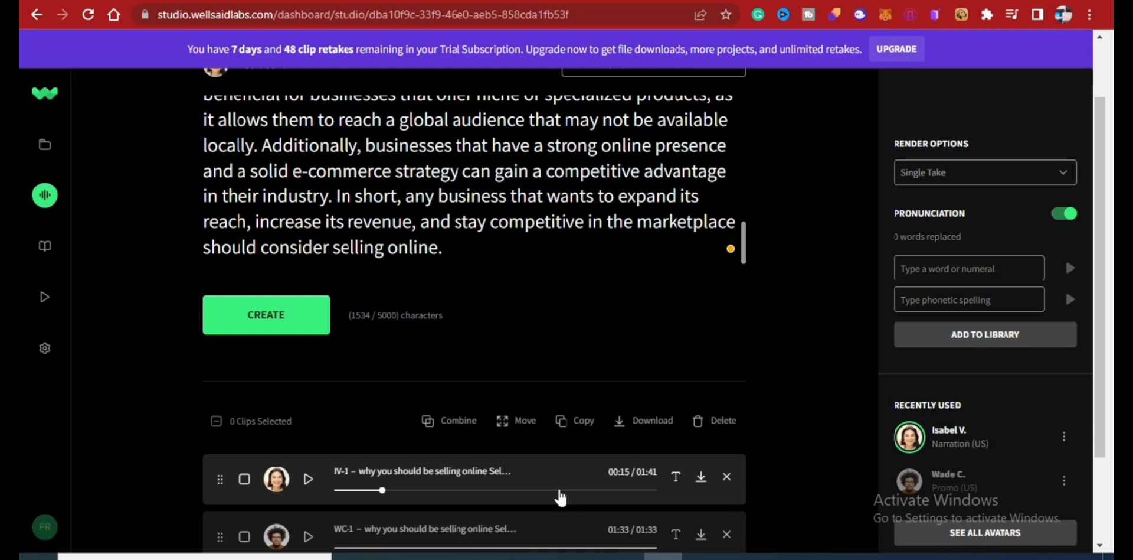
{"action": "left_click_drag", "start_coordinate": [558, 490], "coordinate": [595, 490]}
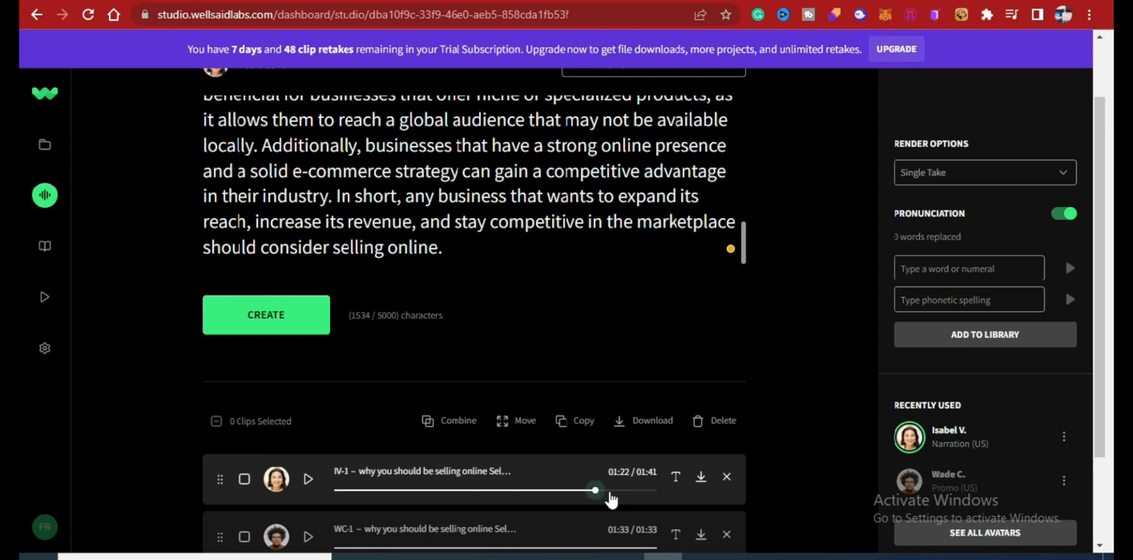
{"action": "left_click", "coordinate": [609, 491]}
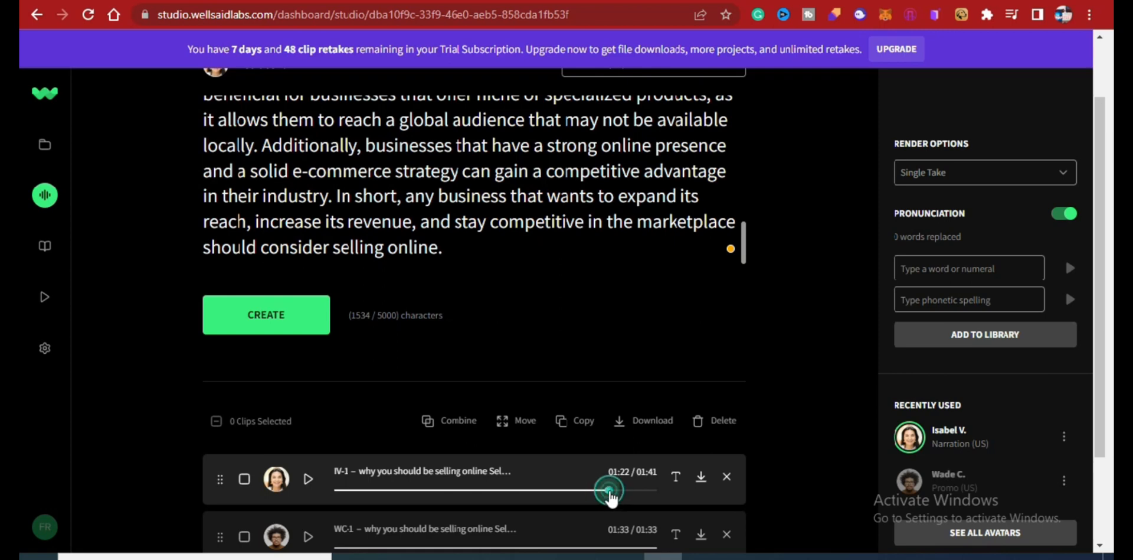
{"action": "left_click", "coordinate": [308, 480]}
{"action": "left_click", "coordinate": [308, 479]}
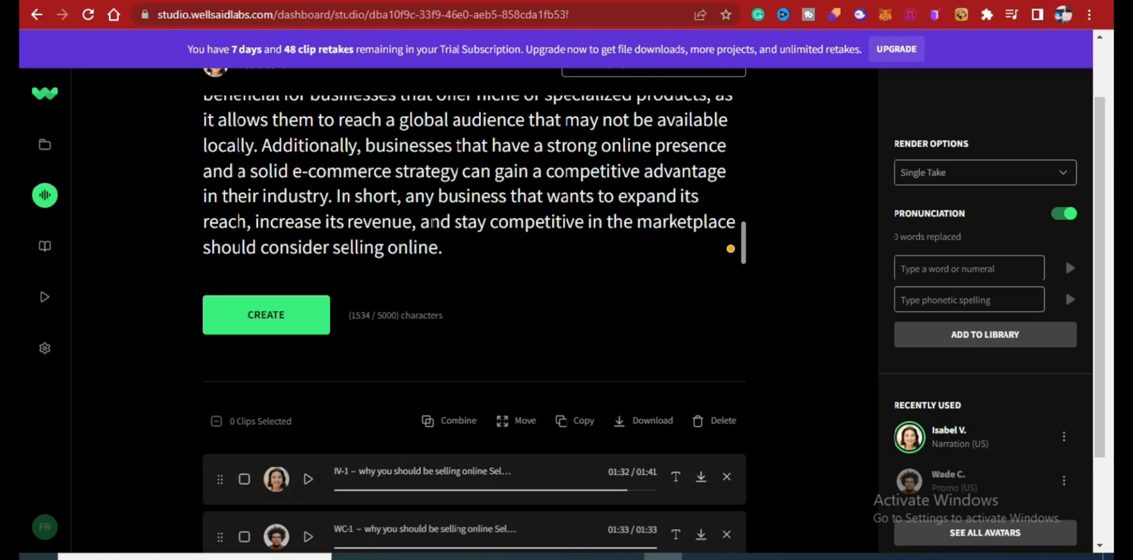
Step: Preview the Ava M. voice avatar and select it for the script
{"action": "scroll", "coordinate": [159, 264], "scroll_direction": "up", "scroll_amount": 2}
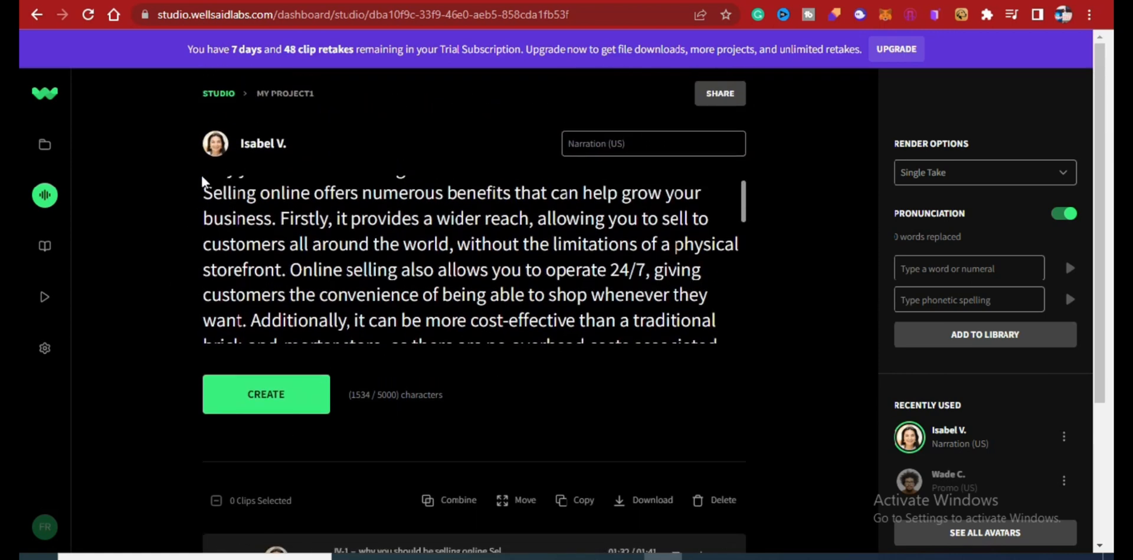
{"action": "left_click", "coordinate": [215, 145]}
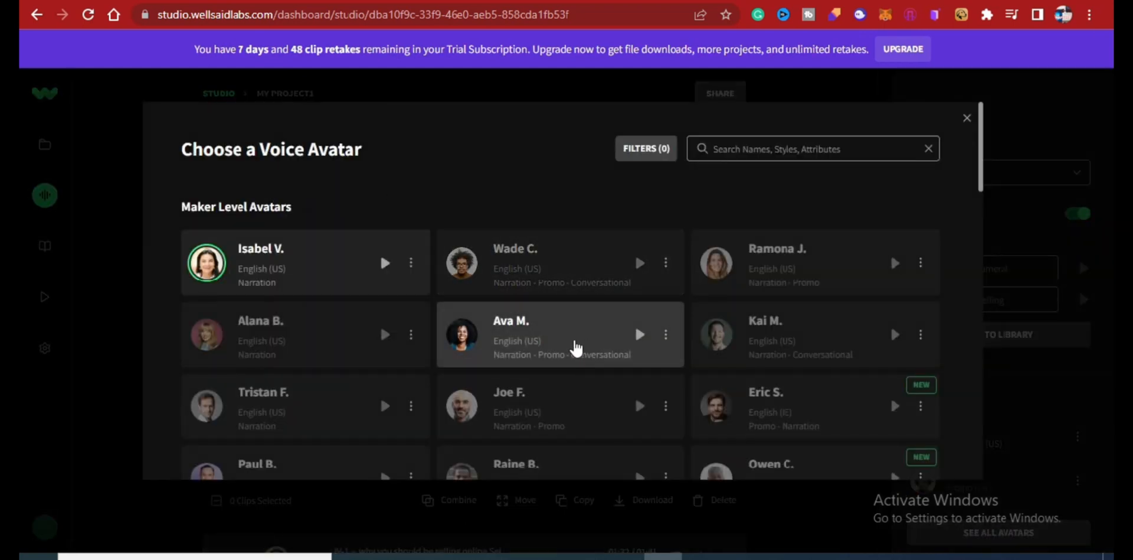
{"action": "left_click", "coordinate": [639, 341]}
{"action": "left_click", "coordinate": [639, 334]}
{"action": "left_click", "coordinate": [573, 333]}
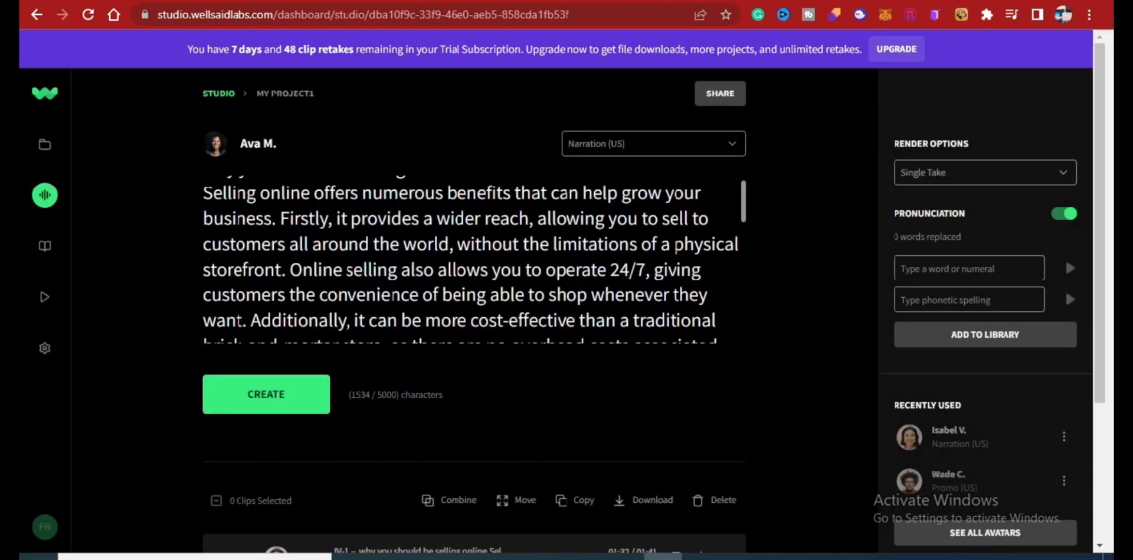
Step: Create a third clip of the same script with the Ava M. Narration voice
{"action": "left_click", "coordinate": [263, 396]}
{"action": "scroll", "coordinate": [488, 377], "scroll_direction": "down", "scroll_amount": 1}
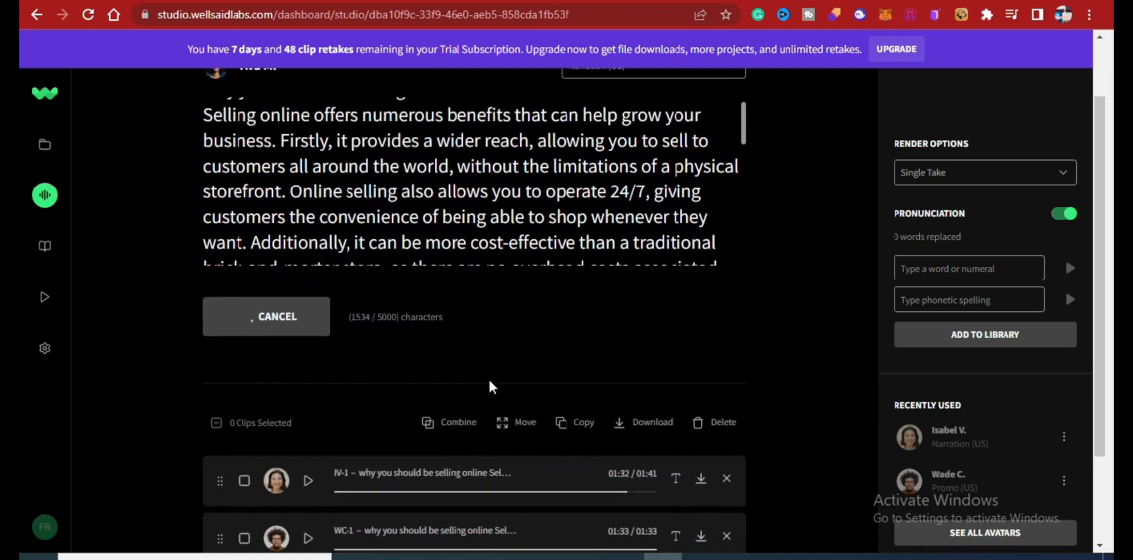
{"action": "scroll", "coordinate": [490, 361], "scroll_direction": "down", "scroll_amount": 1}
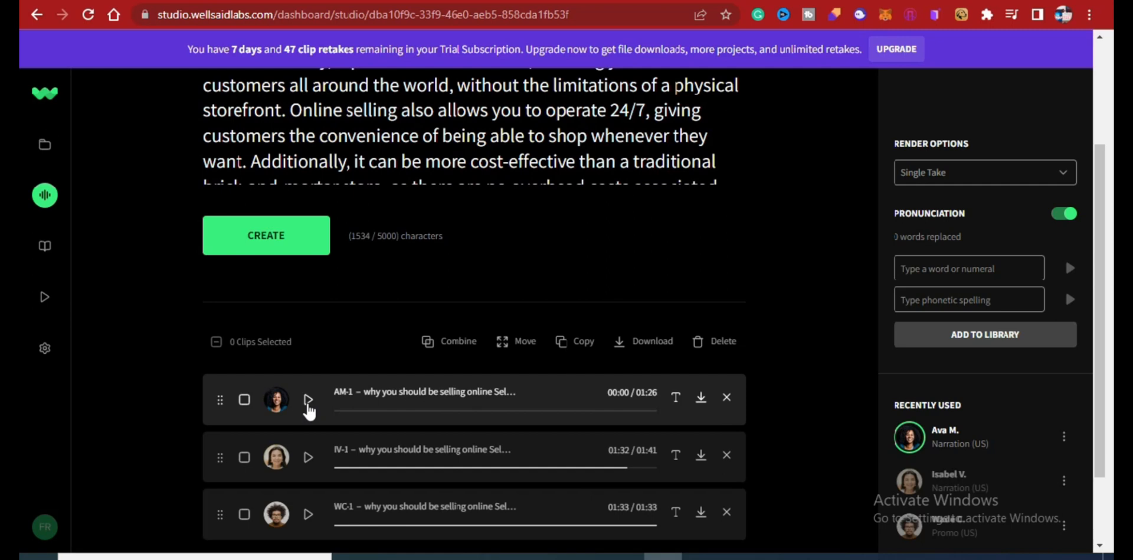
Step: Listen to the start of the Ava M. clip, skip ahead towards its end and play a short passage there
{"action": "left_click", "coordinate": [307, 405]}
{"action": "left_click", "coordinate": [308, 401]}
{"action": "left_click", "coordinate": [568, 410]}
{"action": "left_click", "coordinate": [308, 401]}
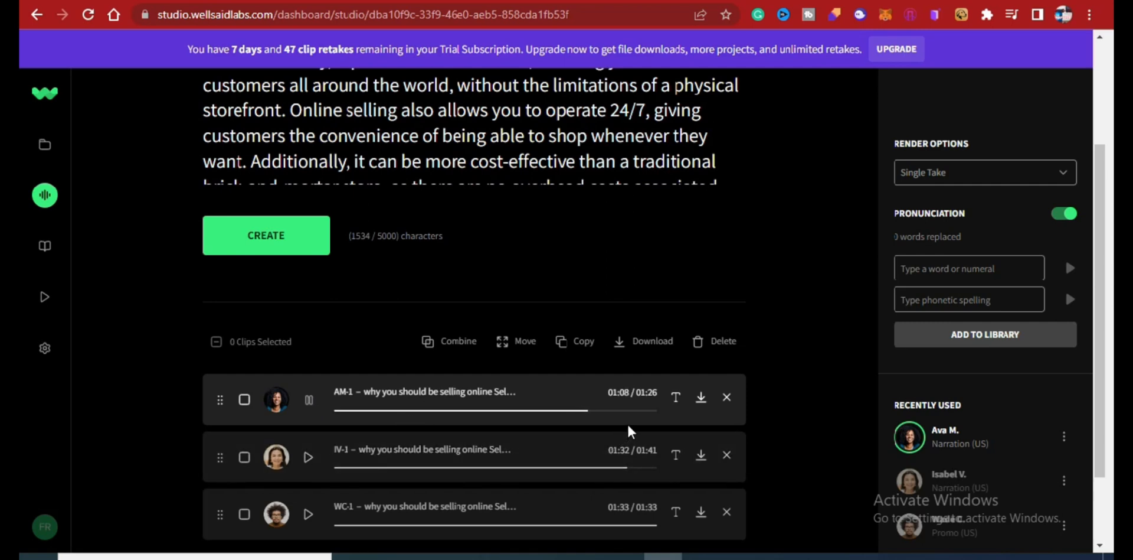
{"action": "left_click", "coordinate": [308, 399]}
Step: Open the voice avatar selection and listen to the Joe F. and Raine B. voice samples
{"action": "scroll", "coordinate": [435, 309], "scroll_direction": "up", "scroll_amount": 2}
{"action": "scroll", "coordinate": [437, 313], "scroll_direction": "up", "scroll_amount": 1}
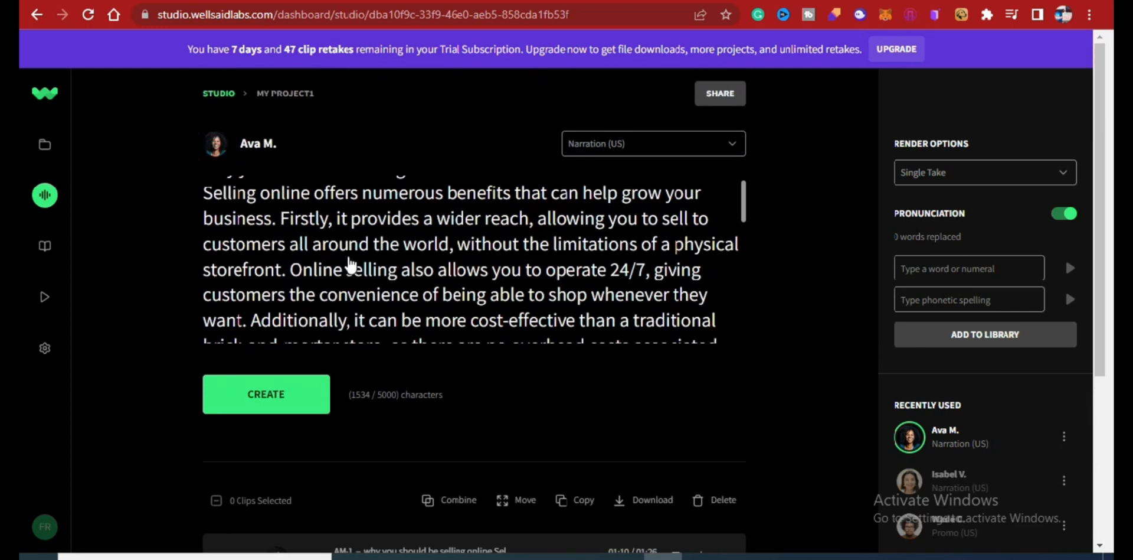
{"action": "scroll", "coordinate": [532, 348], "scroll_direction": "down", "scroll_amount": 1}
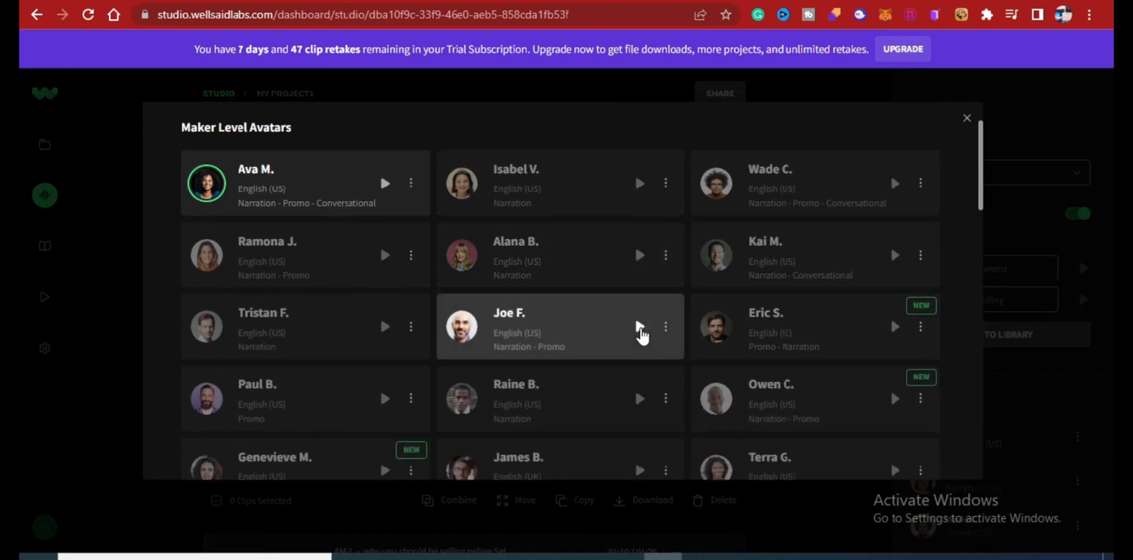
{"action": "left_click", "coordinate": [640, 326]}
{"action": "left_click", "coordinate": [640, 326]}
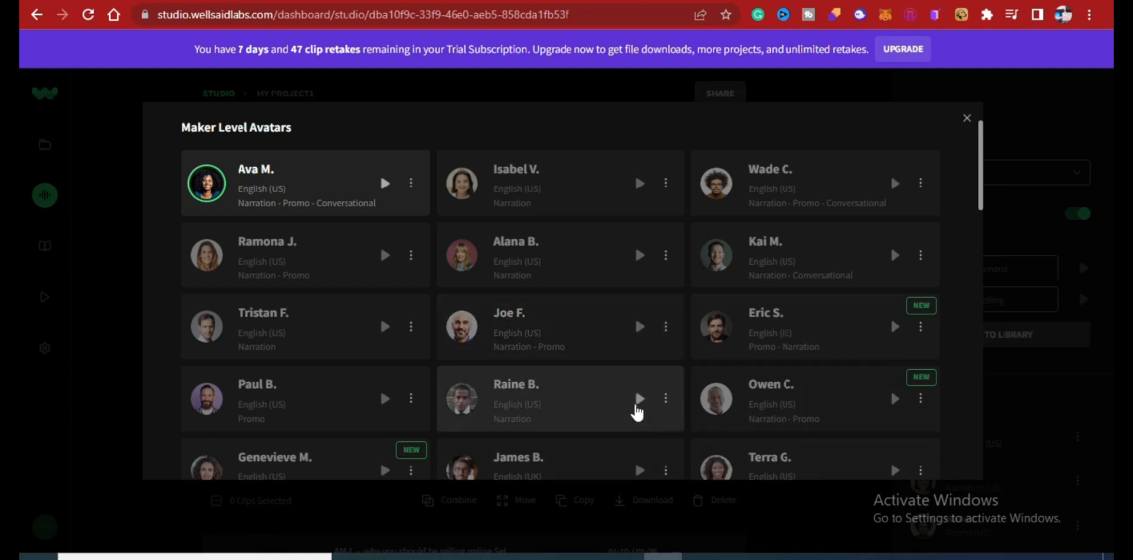
{"action": "left_click", "coordinate": [639, 398]}
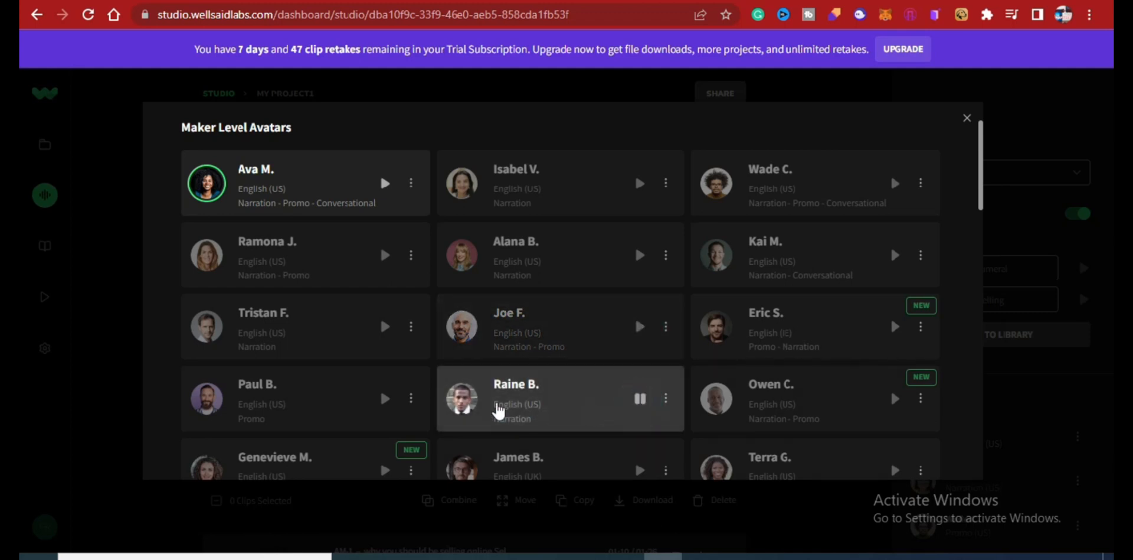
{"action": "left_click", "coordinate": [639, 399]}
Step: Preview and select the Paul B. Promo voice, and create a fourth clip of the script with it
{"action": "left_click", "coordinate": [387, 400]}
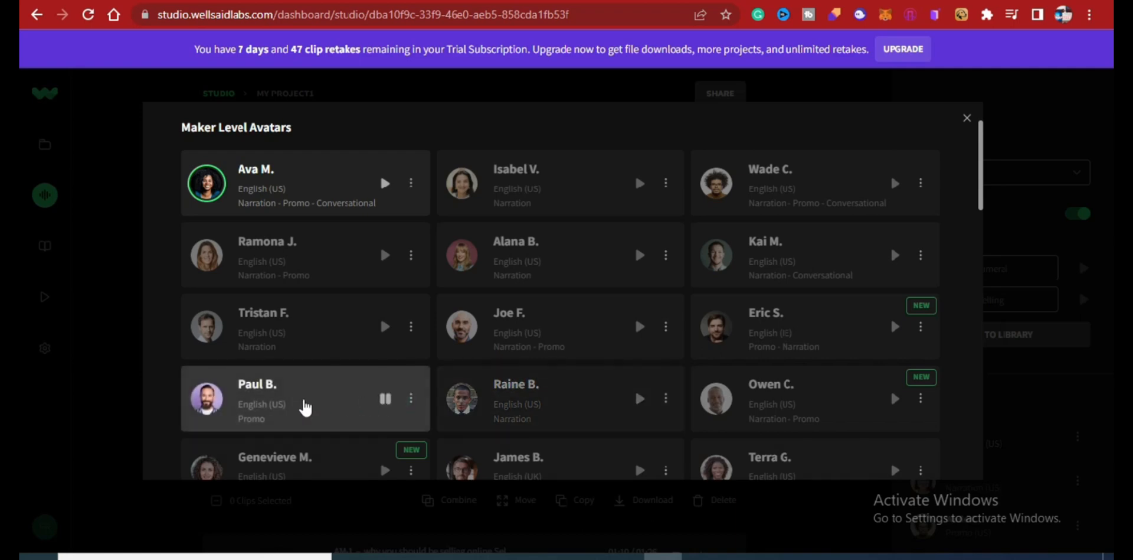
{"action": "left_click", "coordinate": [303, 399]}
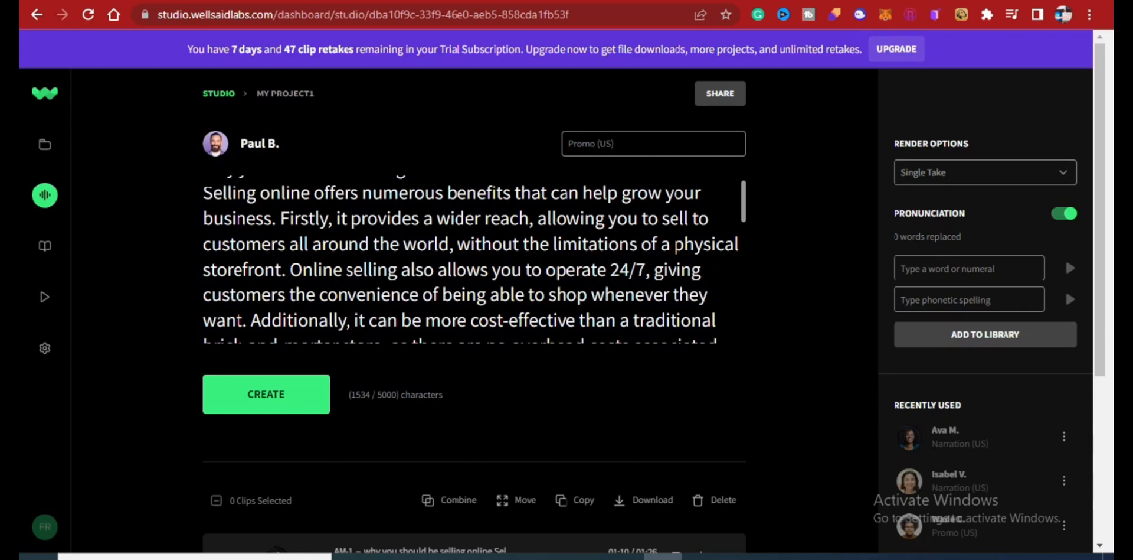
{"action": "scroll", "coordinate": [238, 321], "scroll_direction": "down", "scroll_amount": 5}
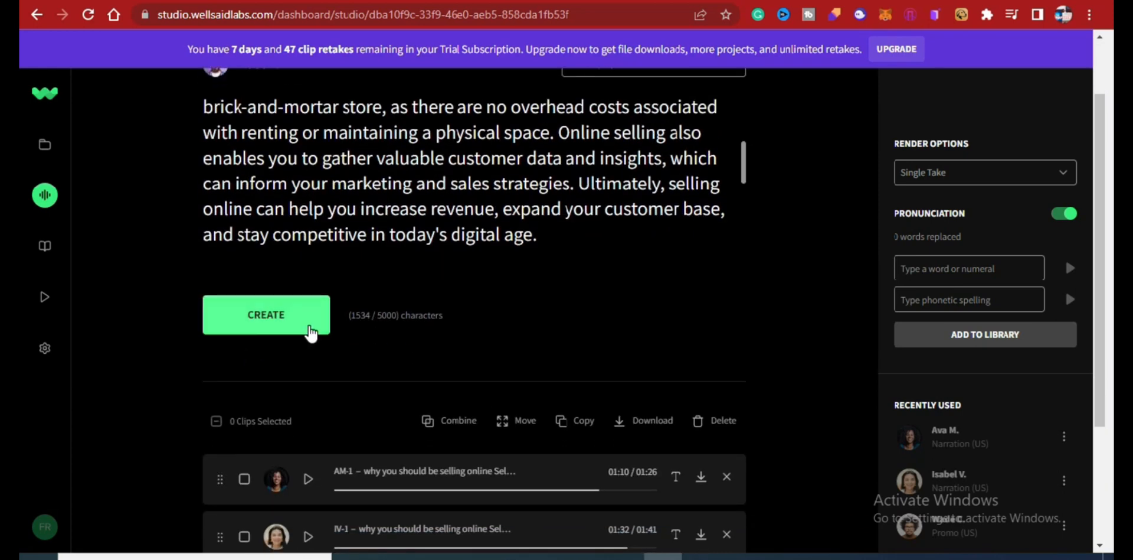
{"action": "left_click", "coordinate": [257, 332]}
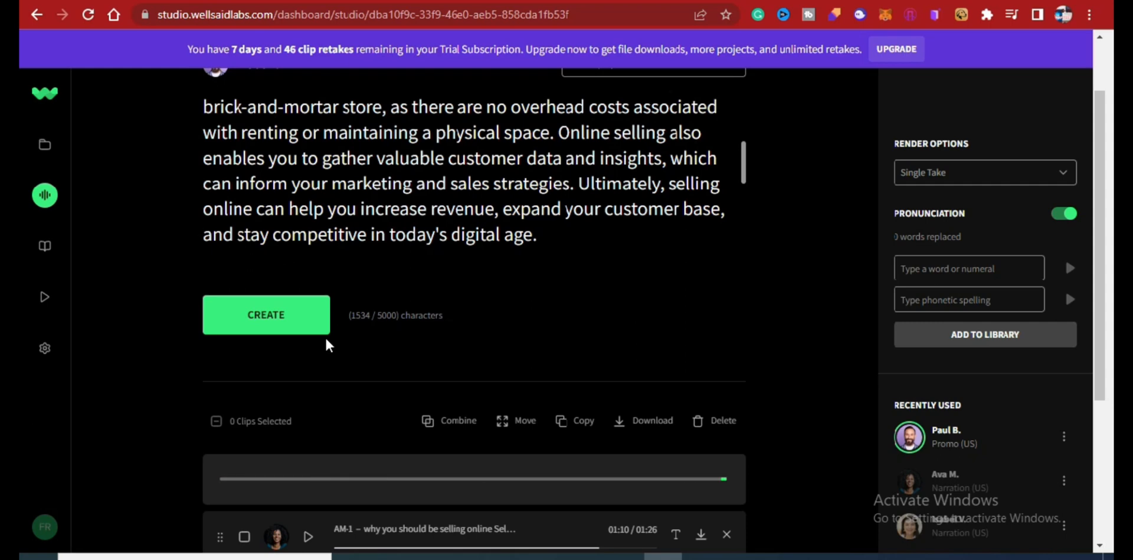
{"action": "scroll", "coordinate": [326, 340], "scroll_direction": "down", "scroll_amount": 3}
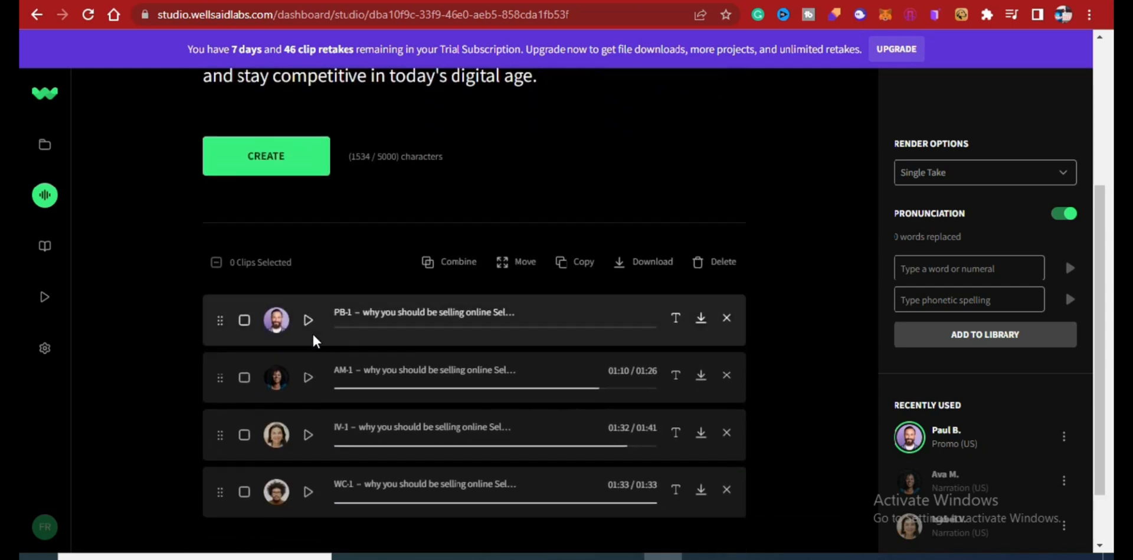
{"action": "left_click", "coordinate": [307, 321]}
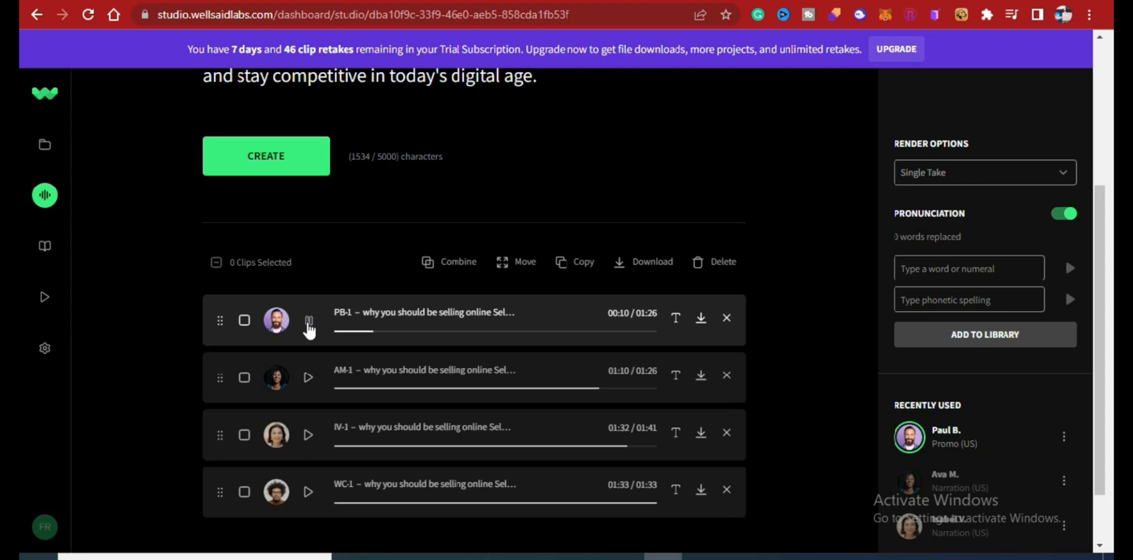
{"action": "left_click", "coordinate": [309, 321]}
{"action": "left_click", "coordinate": [579, 332]}
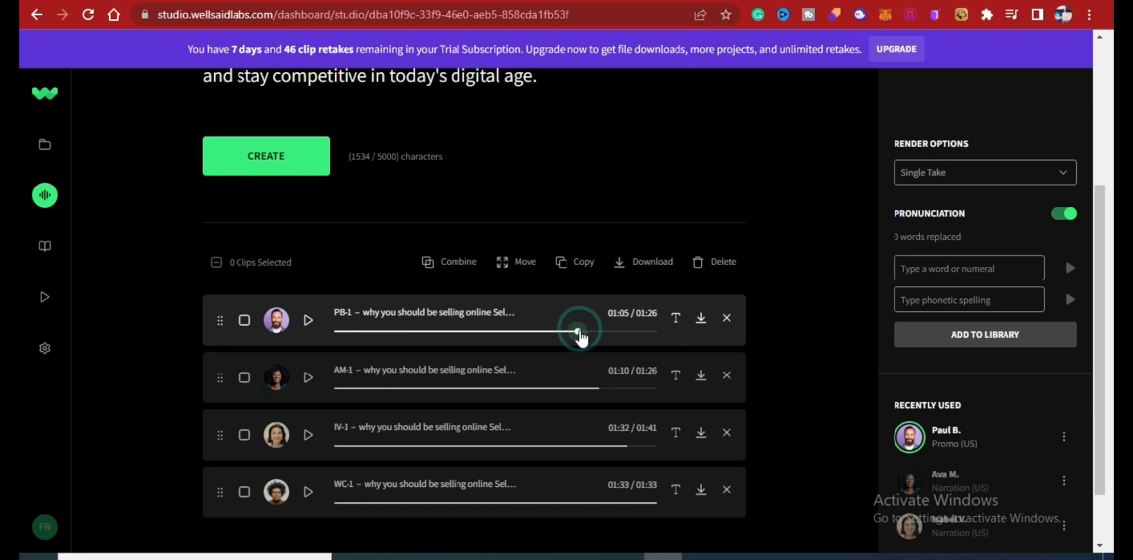
{"action": "left_click", "coordinate": [308, 322]}
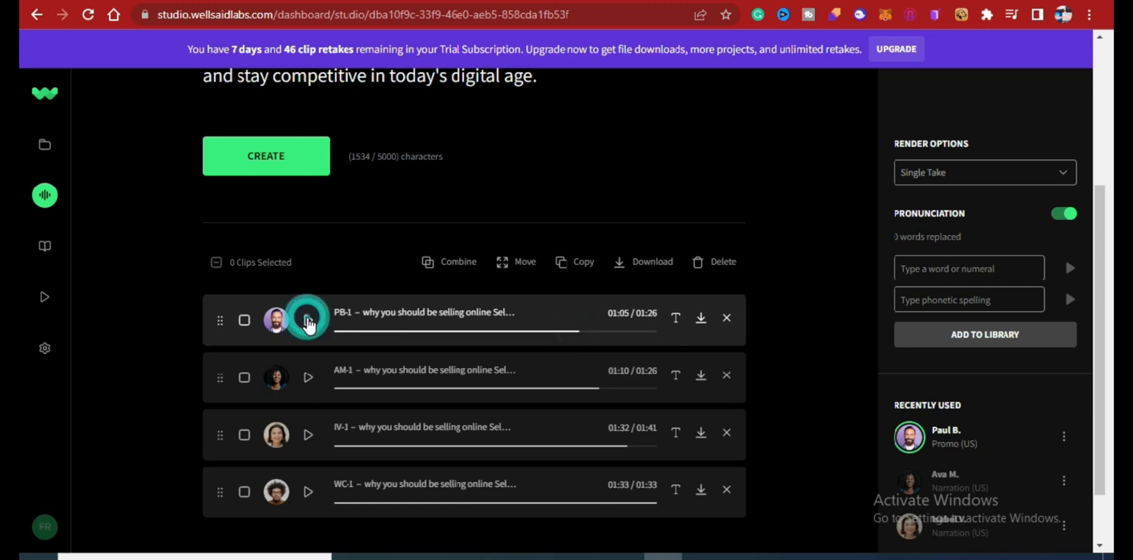
{"action": "left_click", "coordinate": [308, 323]}
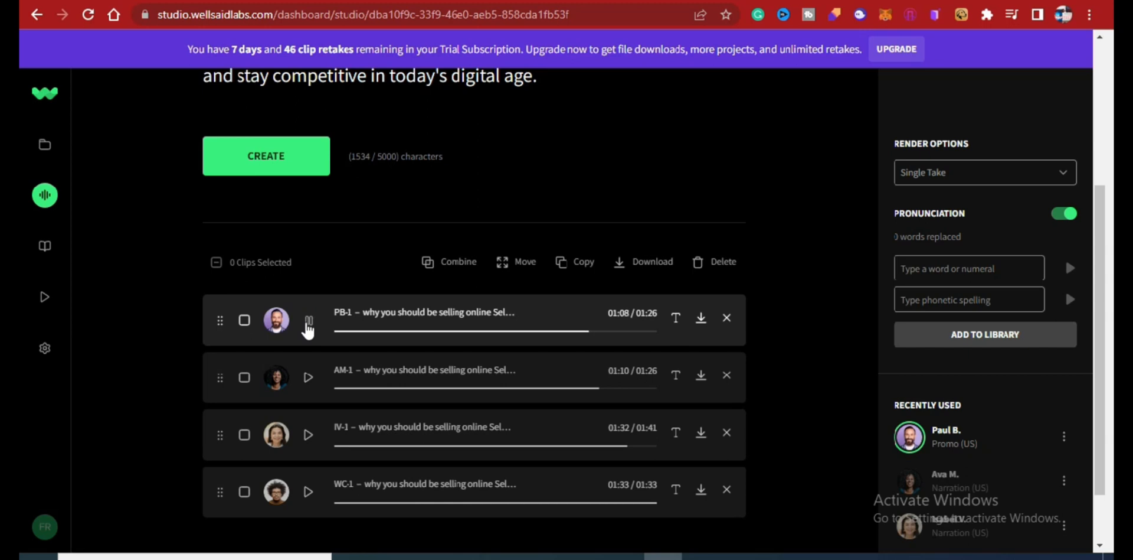
{"action": "left_click", "coordinate": [307, 322]}
Step: Open the upgrade offers and compare the prices and features of the Maker, Creative, Team and Enterprise plans
{"action": "scroll", "coordinate": [614, 322], "scroll_direction": "up", "scroll_amount": 1}
{"action": "scroll", "coordinate": [613, 319], "scroll_direction": "down", "scroll_amount": 2}
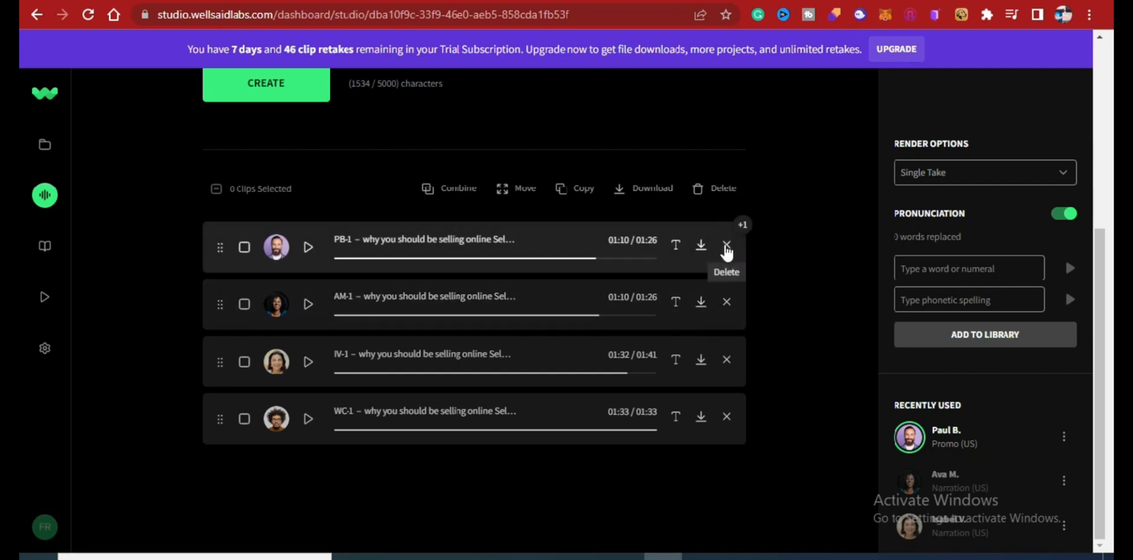
{"action": "scroll", "coordinate": [723, 262], "scroll_direction": "up", "scroll_amount": 5}
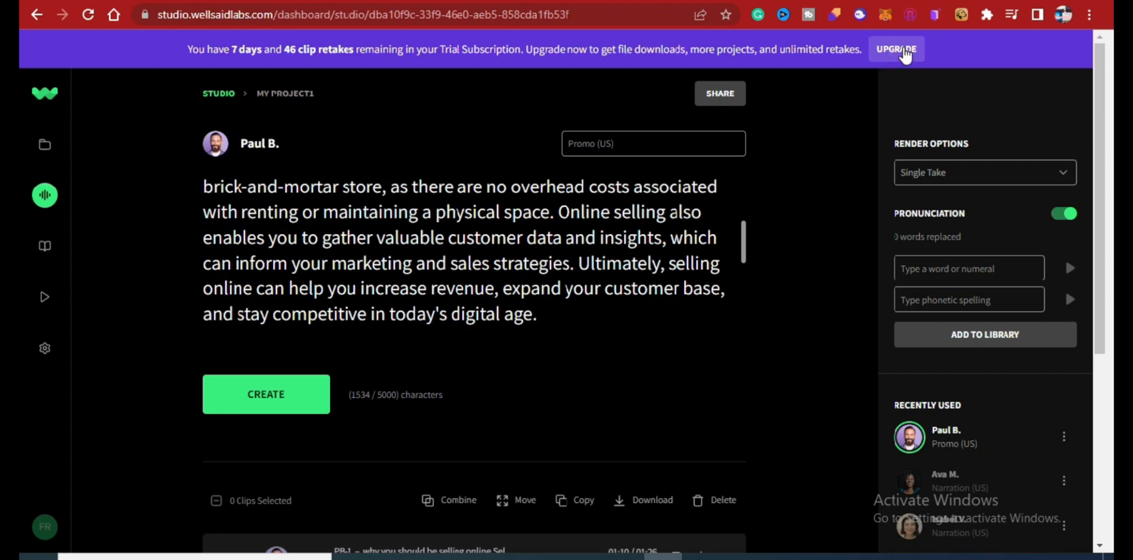
{"action": "left_click", "coordinate": [901, 50]}
{"action": "scroll", "coordinate": [278, 224], "scroll_direction": "down", "scroll_amount": 3}
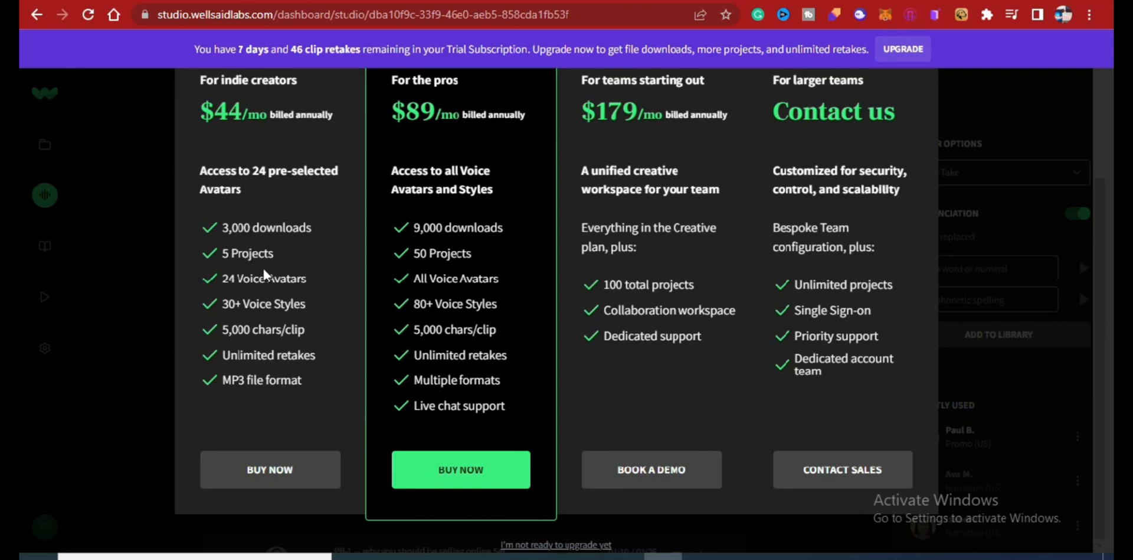
{"action": "scroll", "coordinate": [265, 274], "scroll_direction": "up", "scroll_amount": 2}
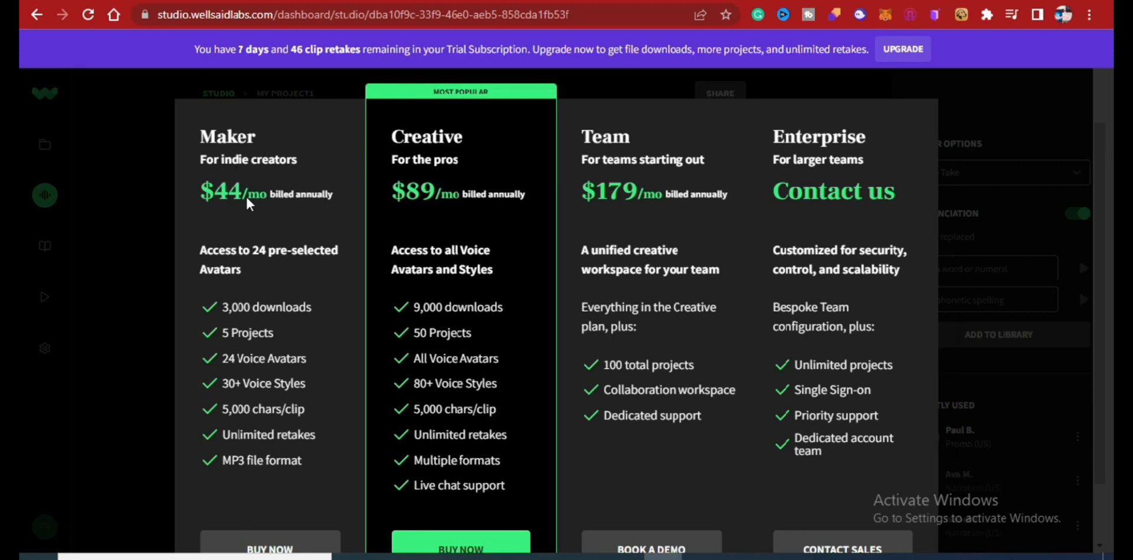
{"action": "scroll", "coordinate": [227, 319], "scroll_direction": "down", "scroll_amount": 2}
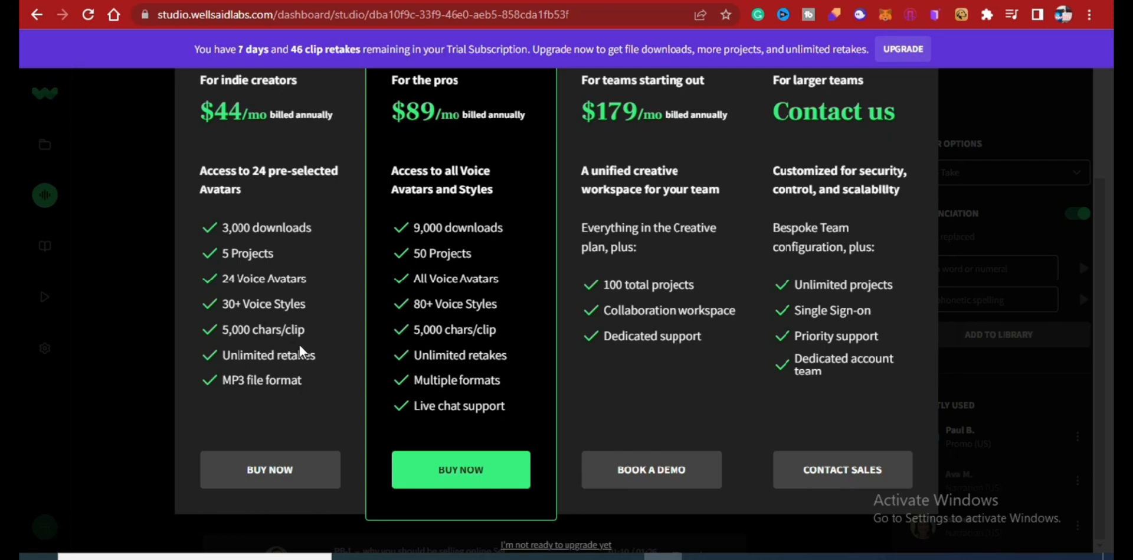
{"action": "scroll", "coordinate": [299, 349], "scroll_direction": "up", "scroll_amount": 3}
{"action": "scroll", "coordinate": [443, 289], "scroll_direction": "down", "scroll_amount": 1}
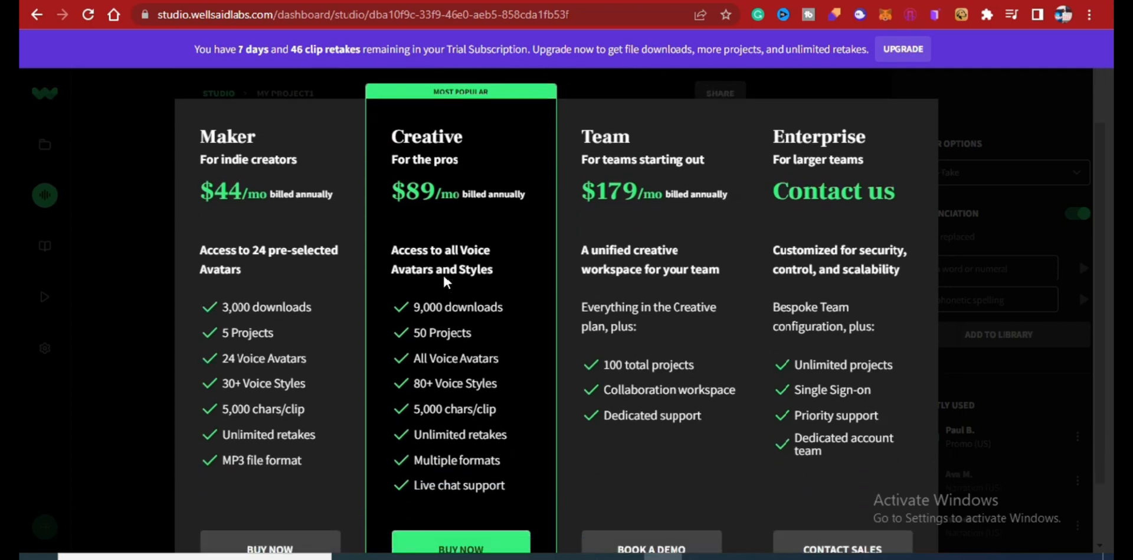
{"action": "scroll", "coordinate": [522, 133], "scroll_direction": "up", "scroll_amount": 2}
{"action": "scroll", "coordinate": [439, 175], "scroll_direction": "down", "scroll_amount": 3}
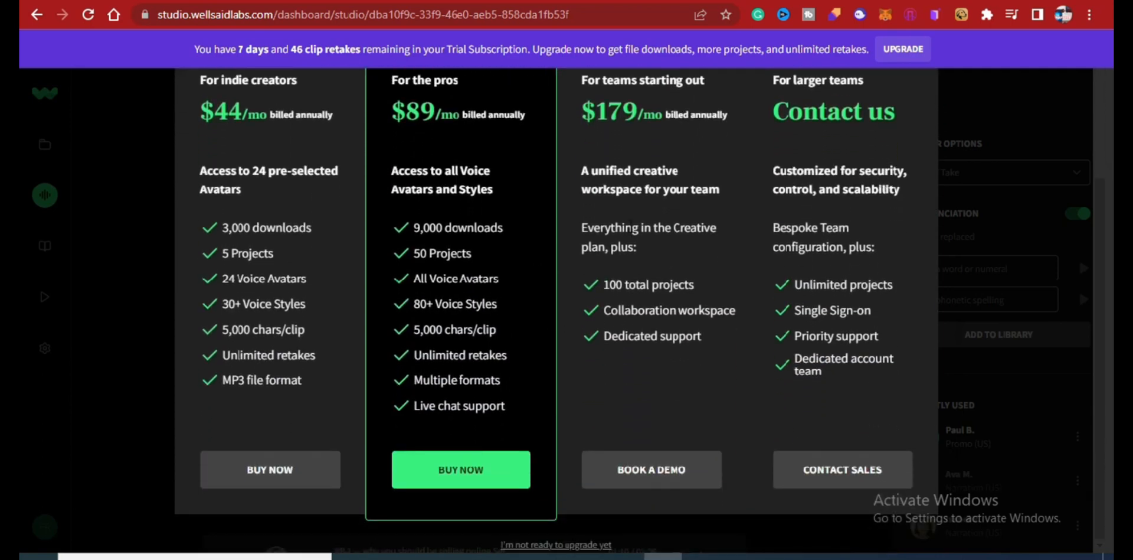
{"action": "scroll", "coordinate": [622, 226], "scroll_direction": "up", "scroll_amount": 3}
{"action": "scroll", "coordinate": [622, 226], "scroll_direction": "up", "scroll_amount": 1}
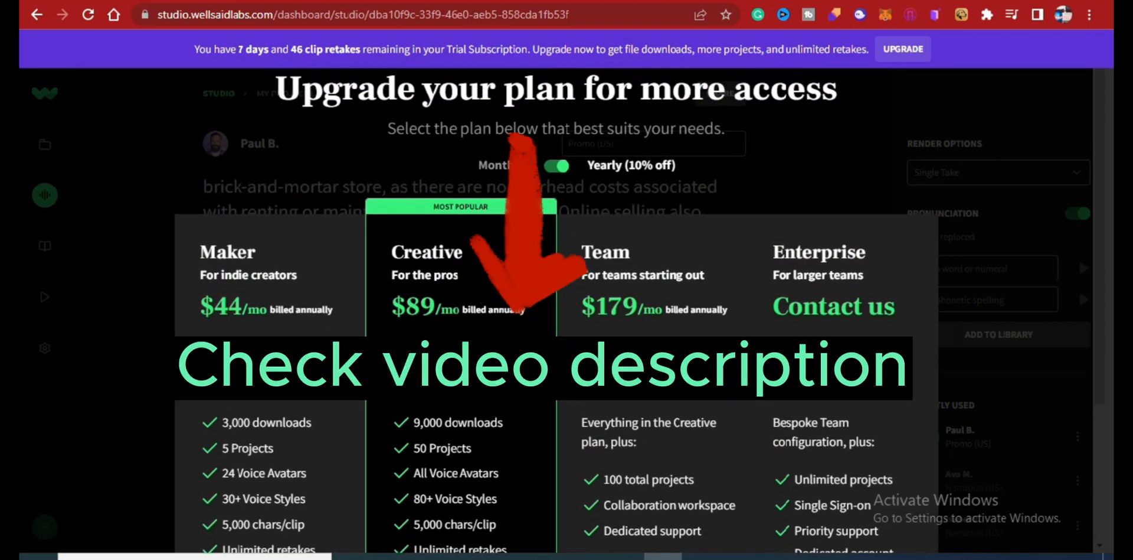
{"action": "scroll", "coordinate": [622, 226], "scroll_direction": "down", "scroll_amount": 4}
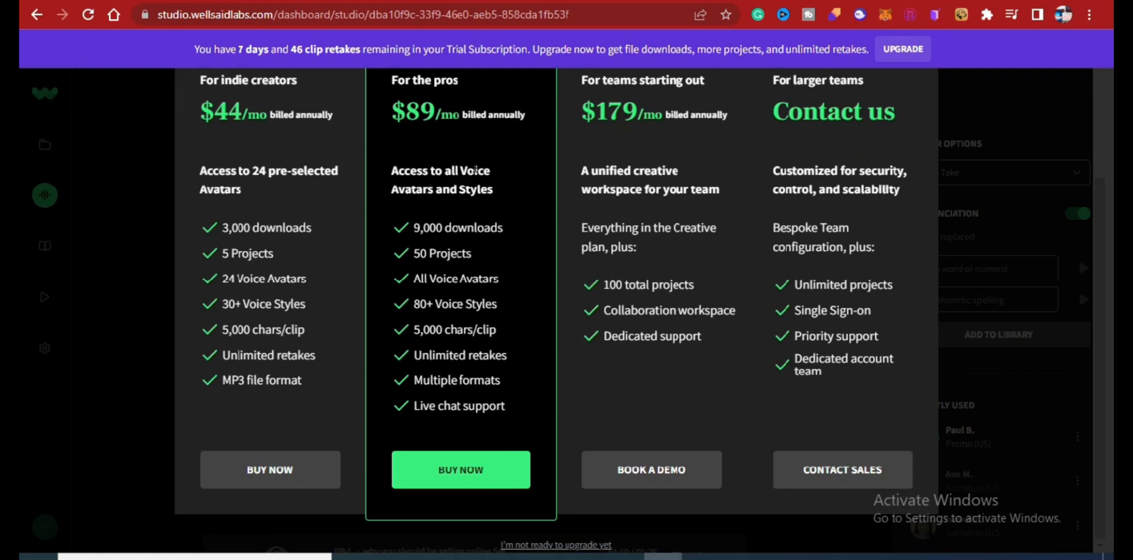
{"action": "scroll", "coordinate": [360, 220], "scroll_direction": "up", "scroll_amount": 4}
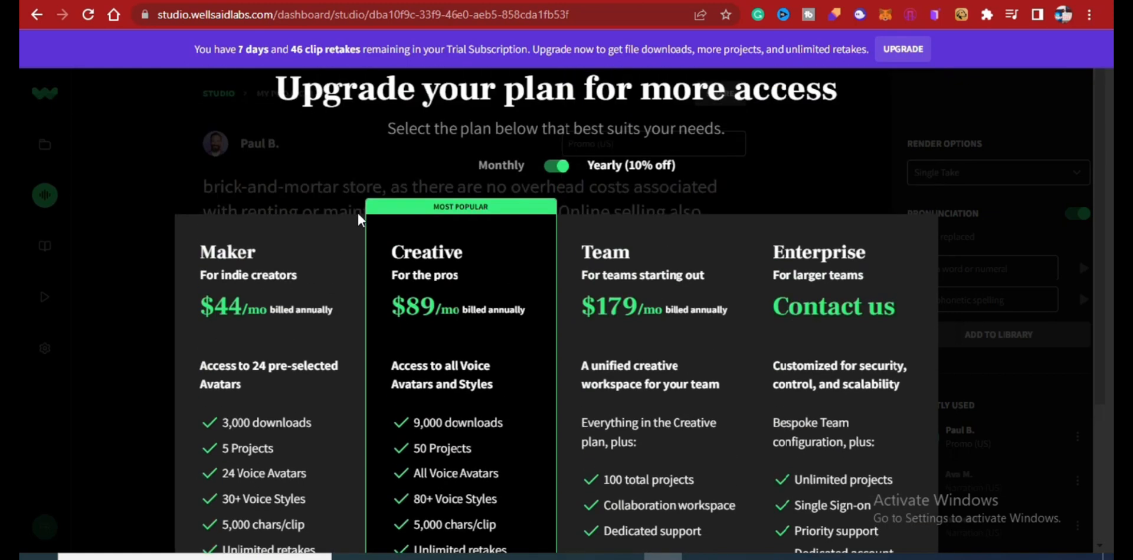